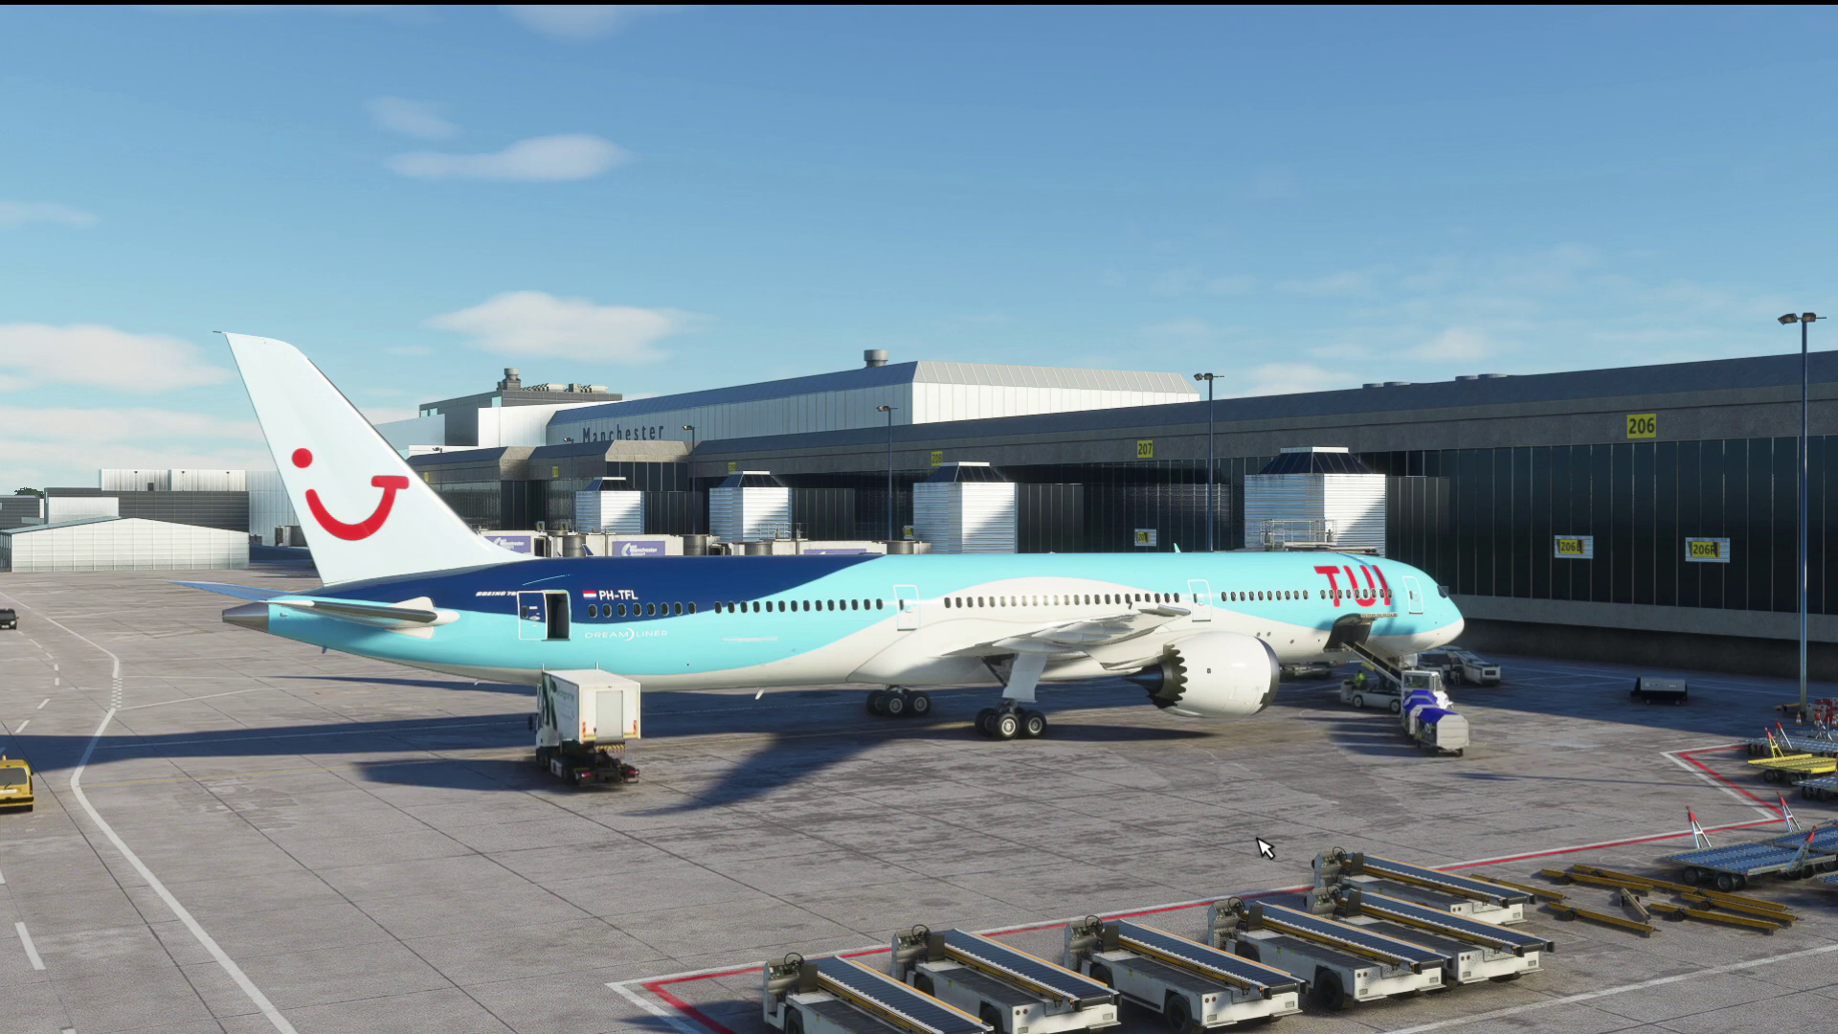
- Review the flight info: airline TOM, flight 42B, departure EGCC, arrival TAPA
key("End")
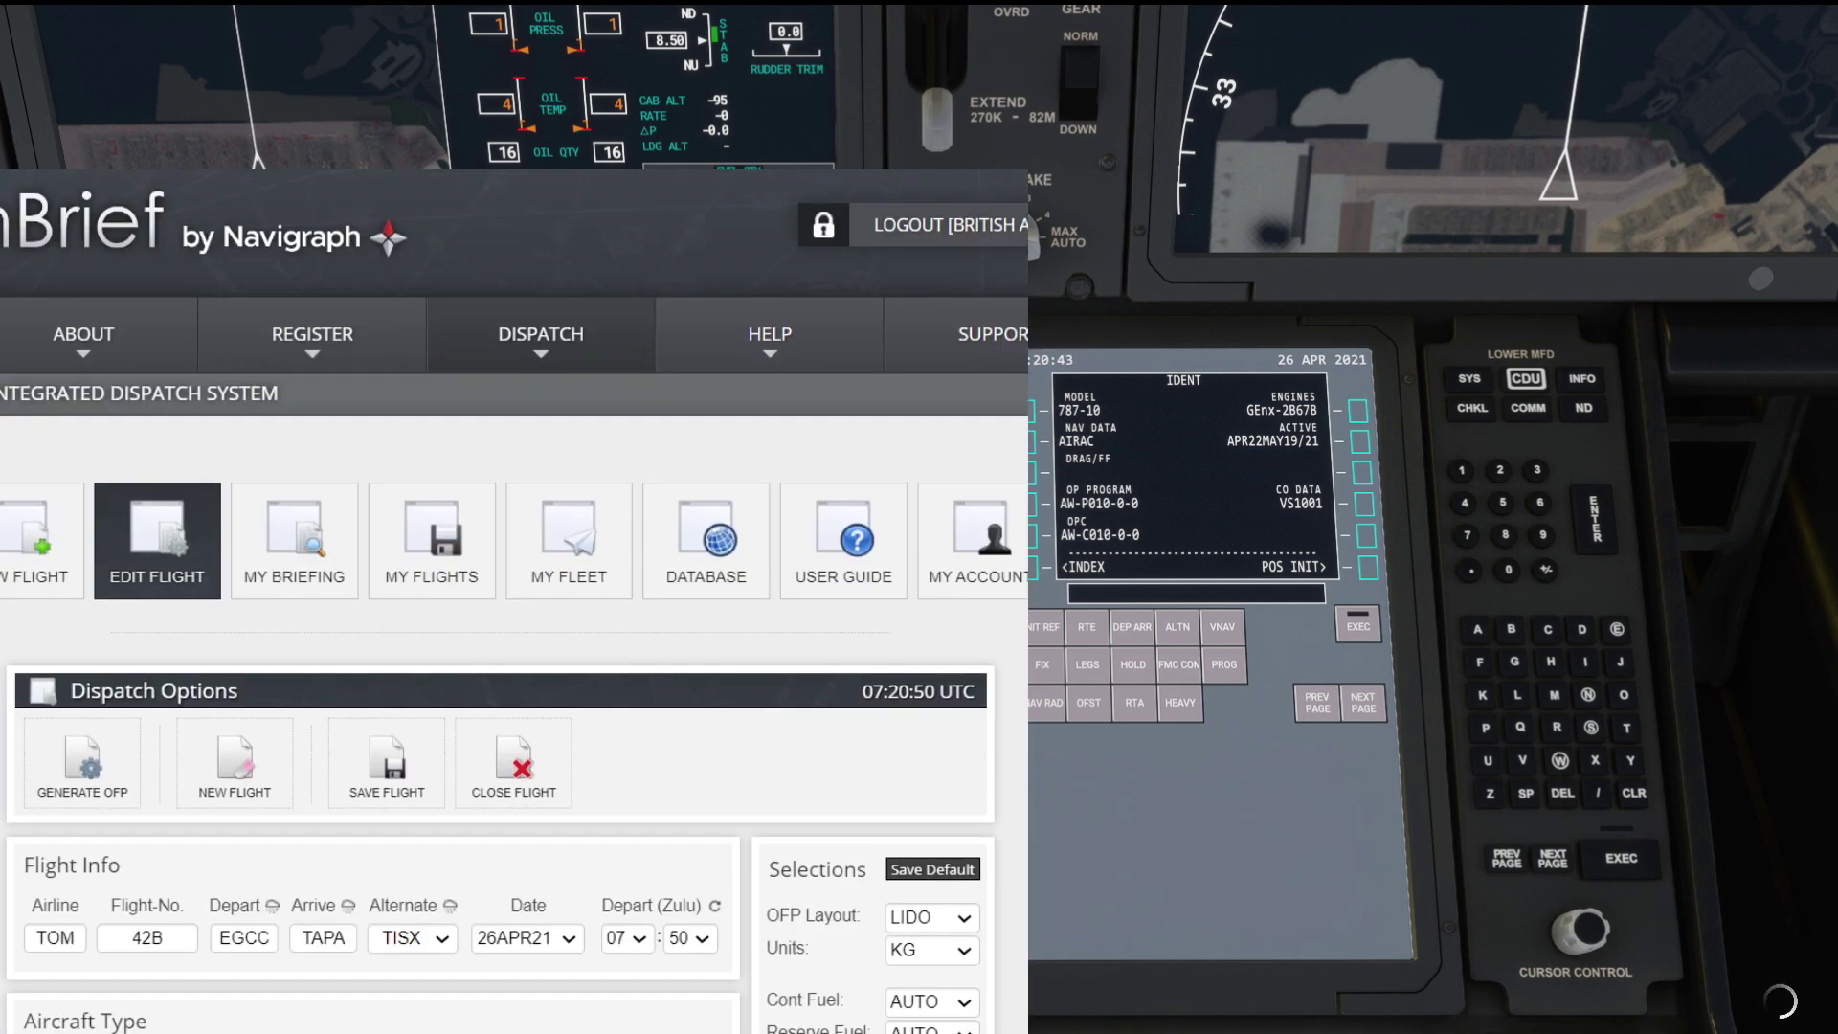
scroll(2, 508, "down", 3)
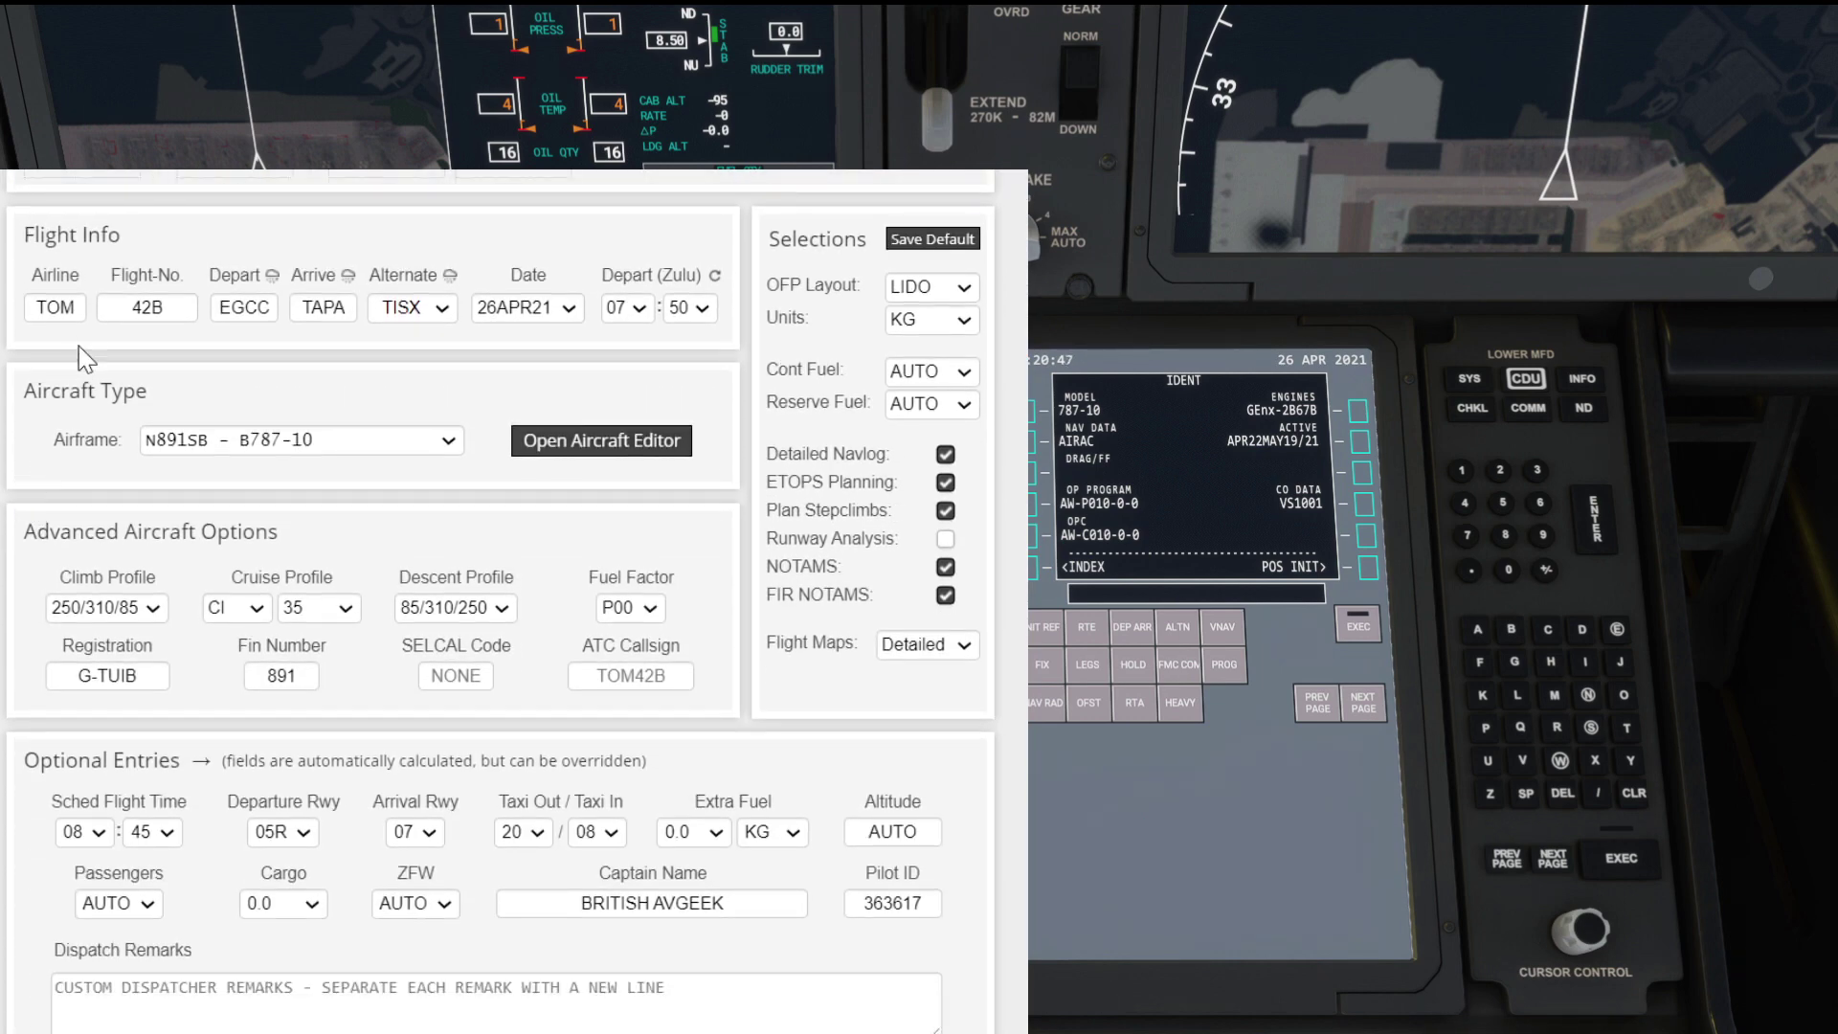
left_click_drag(83, 308, 29, 305)
left_click_drag(185, 308, 93, 315)
left_click_drag(222, 306, 386, 304)
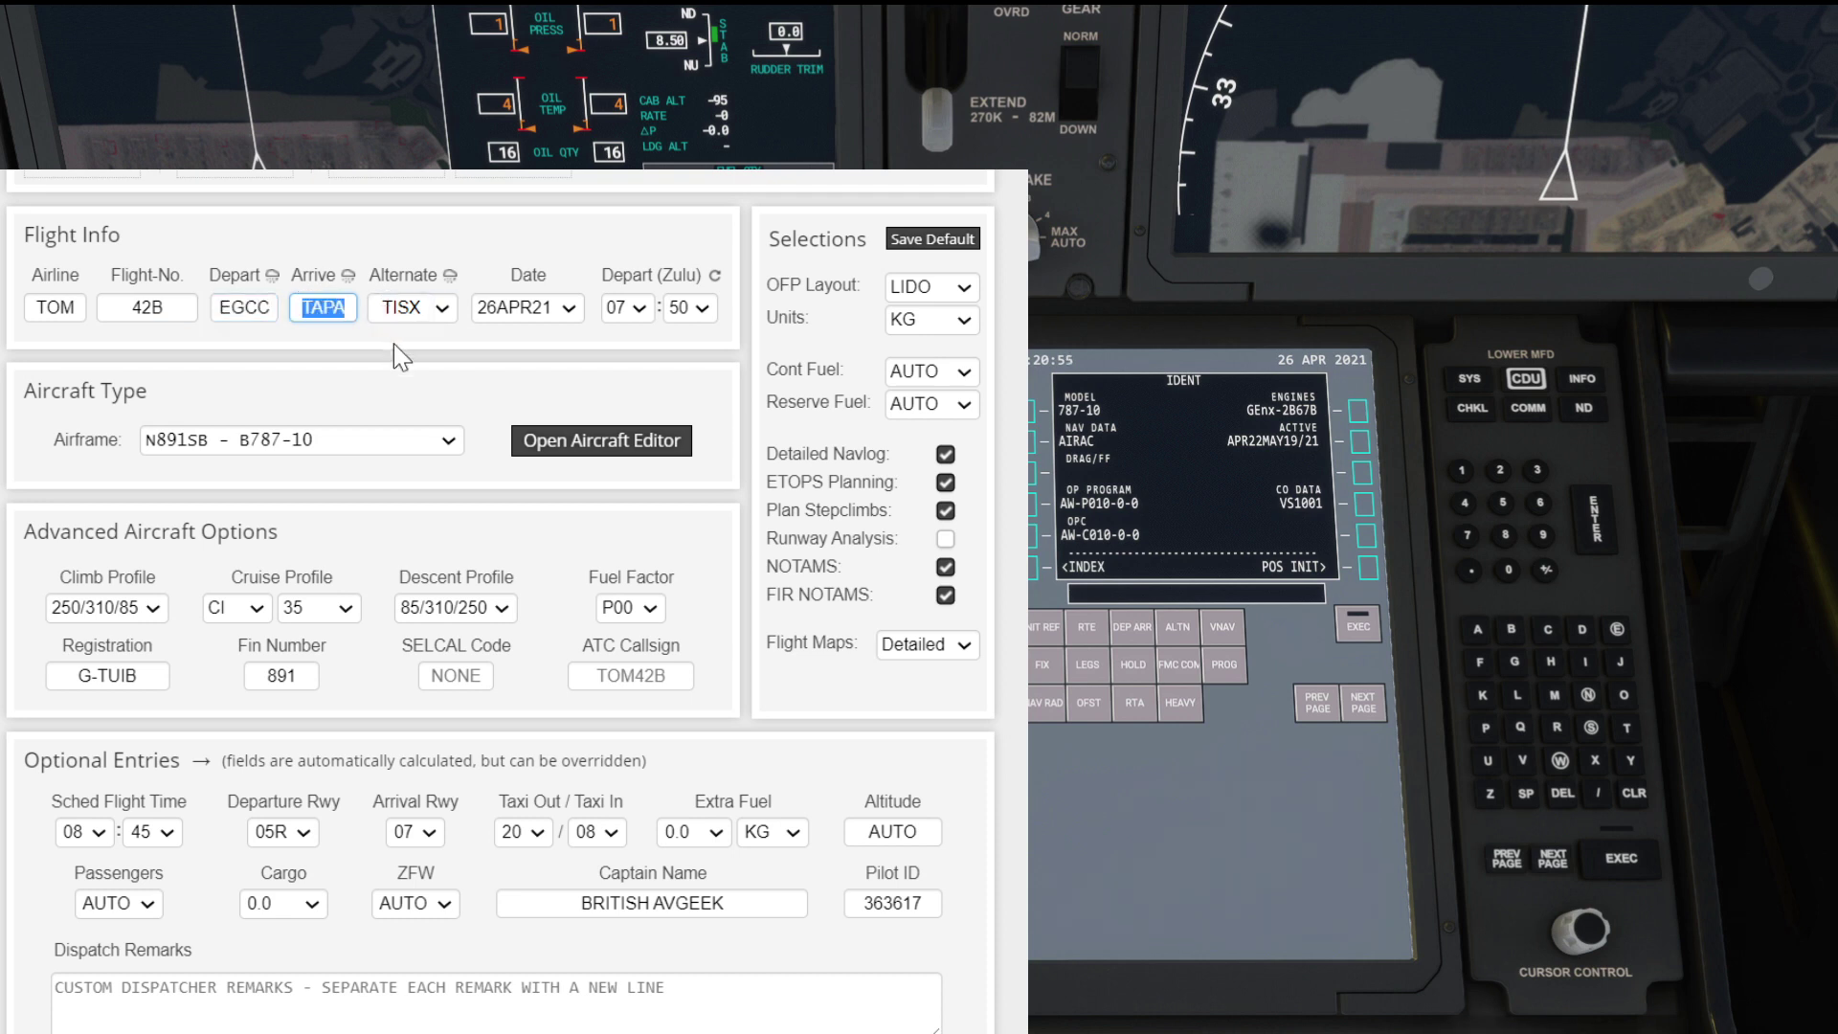
left_click(387, 372)
- Check the B787-10 airframe and scroll past Optional Entries down to the Route
left_click(173, 450)
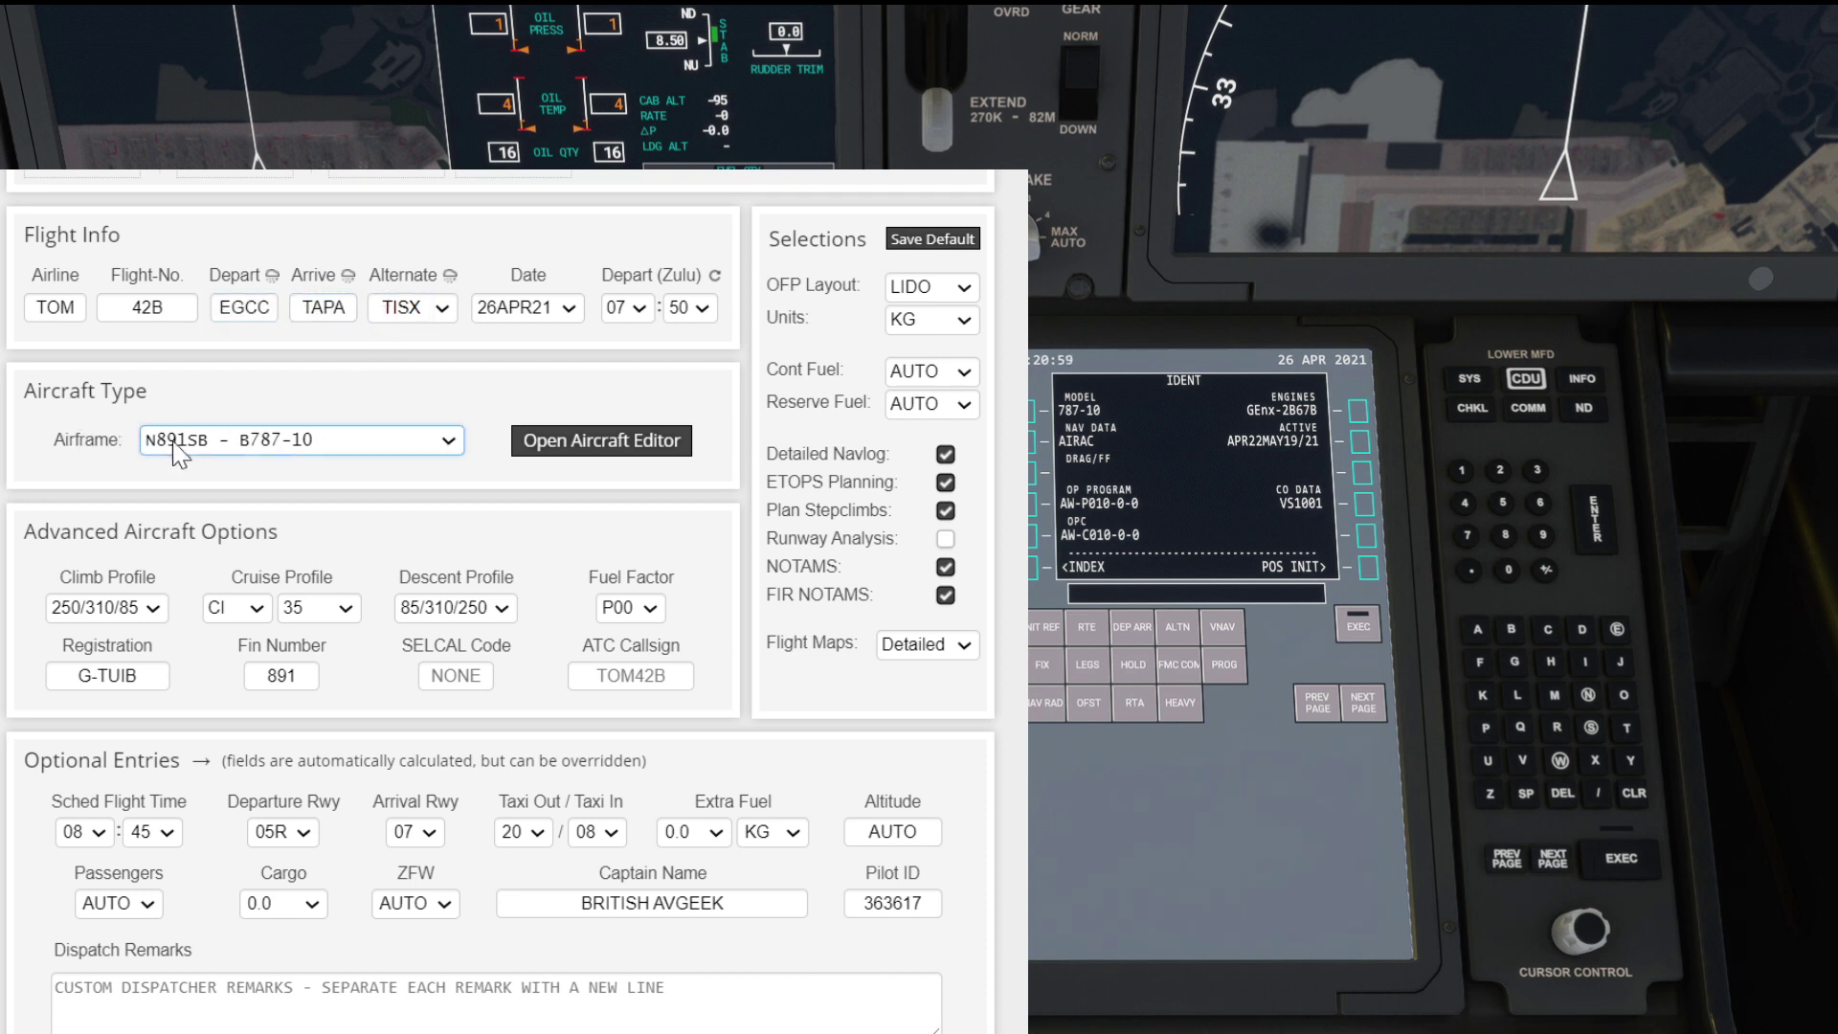
scroll(11, 515, "down", 2)
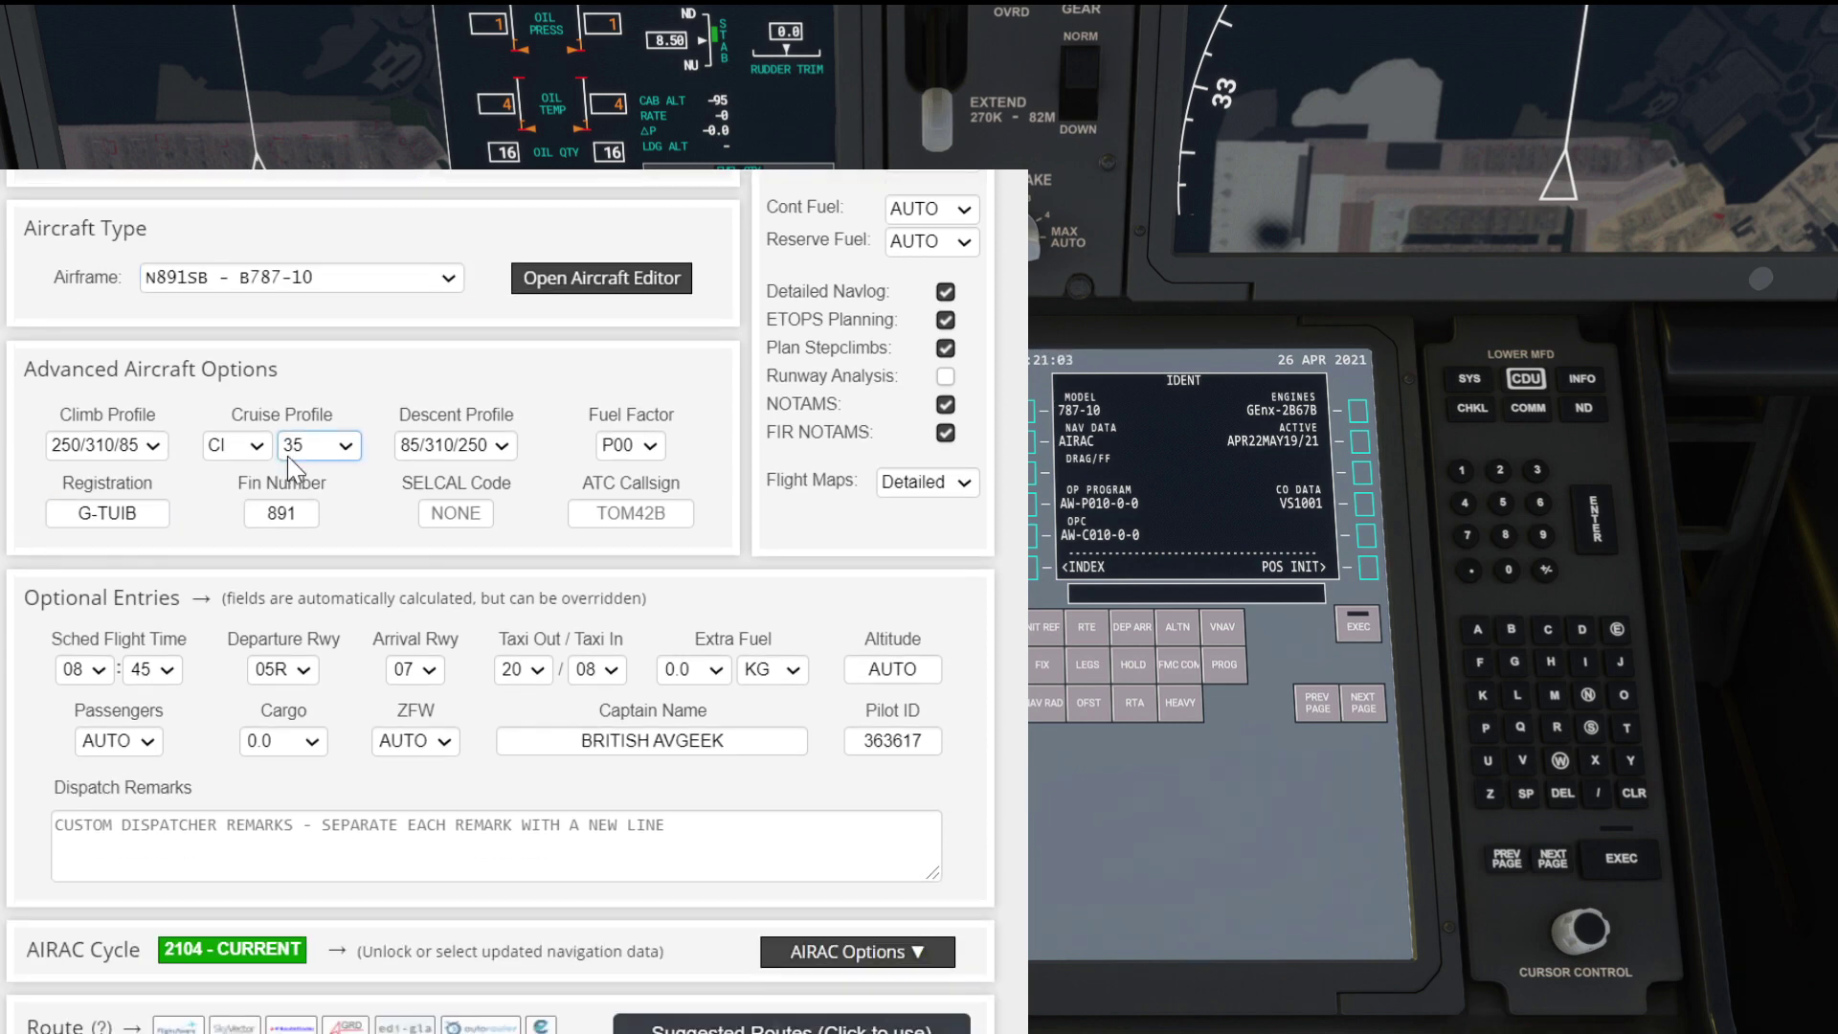
scroll(40, 595, "down", 3)
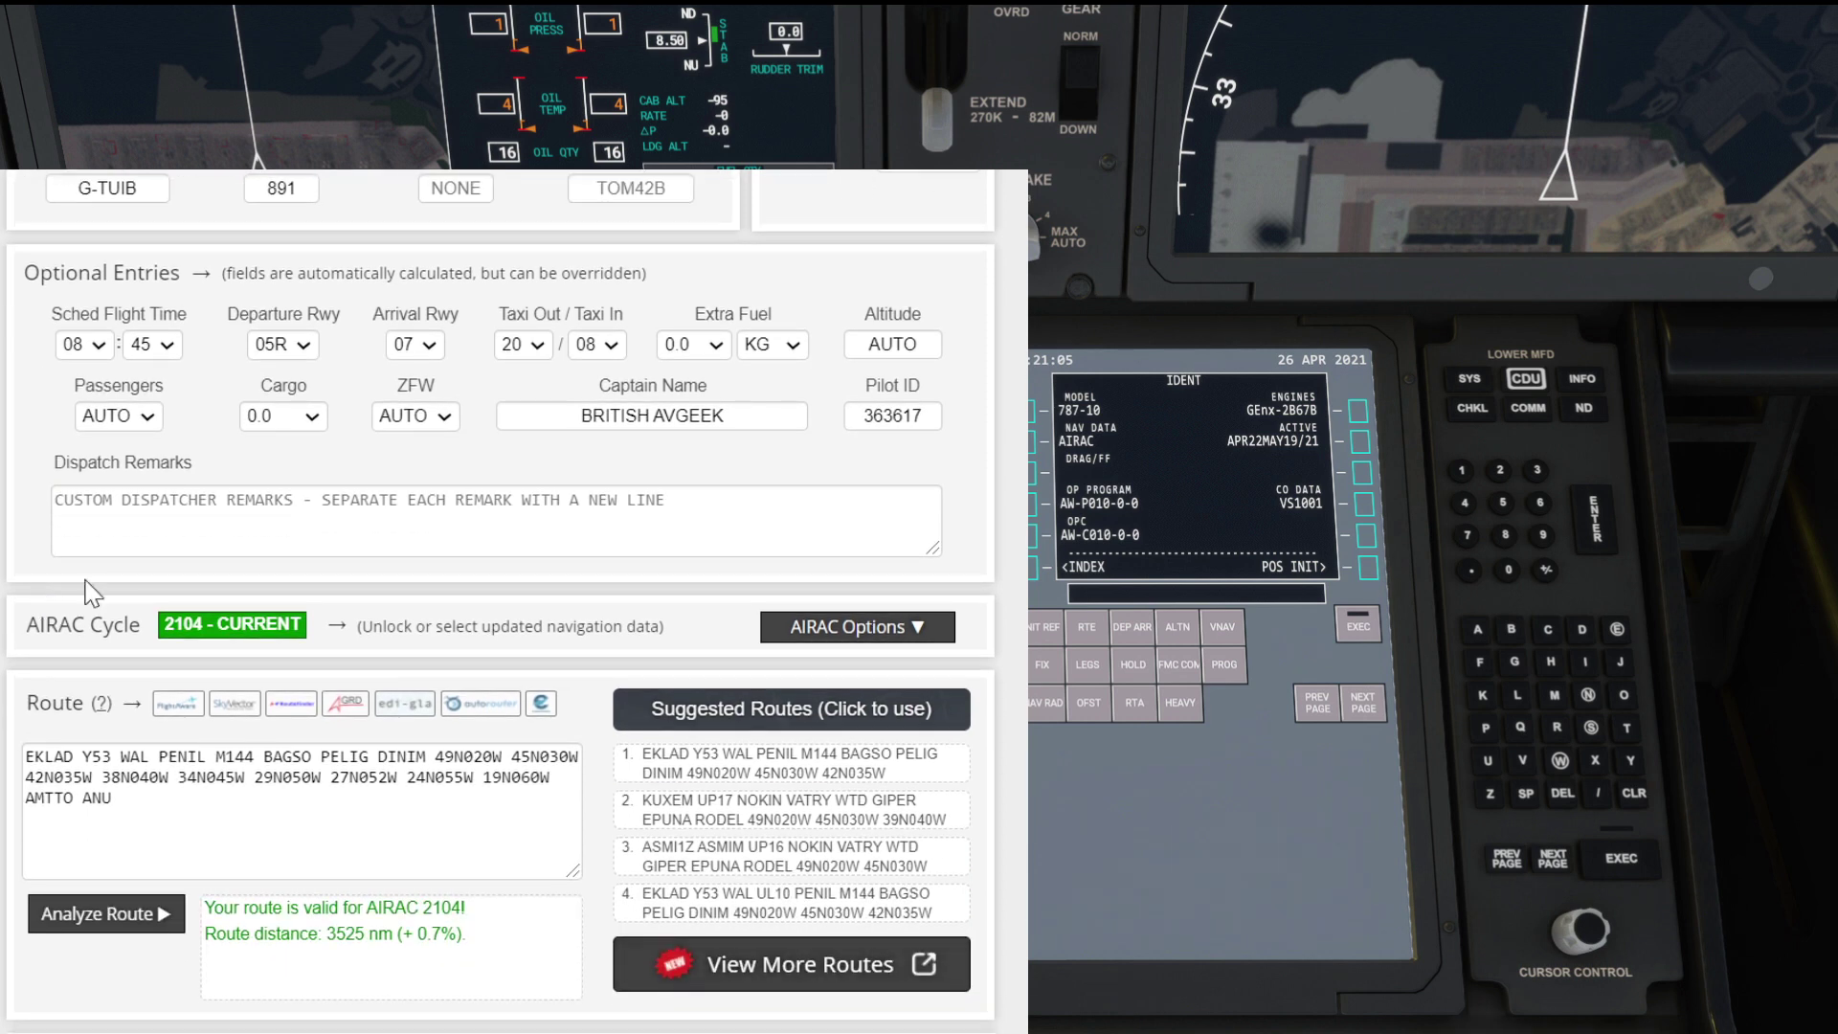
- Check the captain and pilot ID entries and the route string from EKLAD to AMTTO ANU
left_click(593, 415)
left_click_drag(852, 414, 969, 435)
left_click(505, 496)
scroll(497, 498, "down", 3)
left_click(213, 468)
key("ctrl+a")
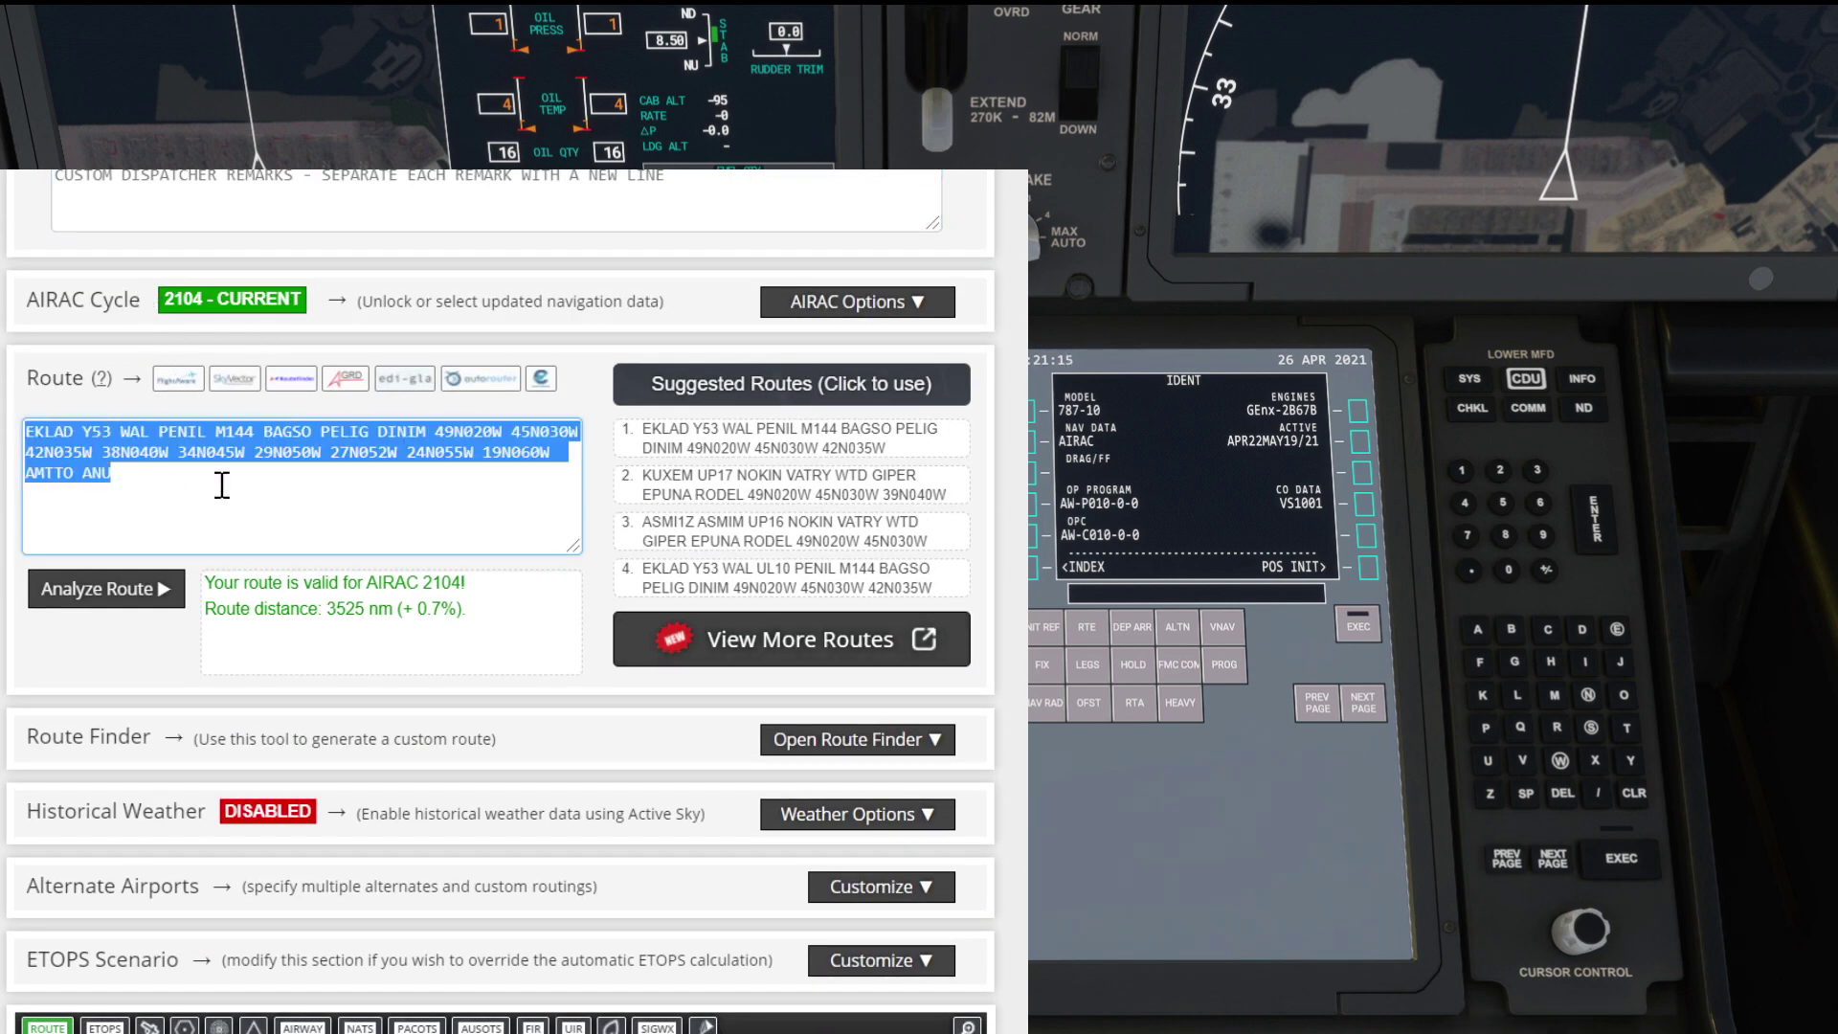
left_click_drag(26, 430, 78, 478)
left_click(213, 505)
left_click(101, 488)
- Pan the route map toward the Caribbean arrival, then generate the OFP and confirm Yes
scroll(498, 574, "down", 8)
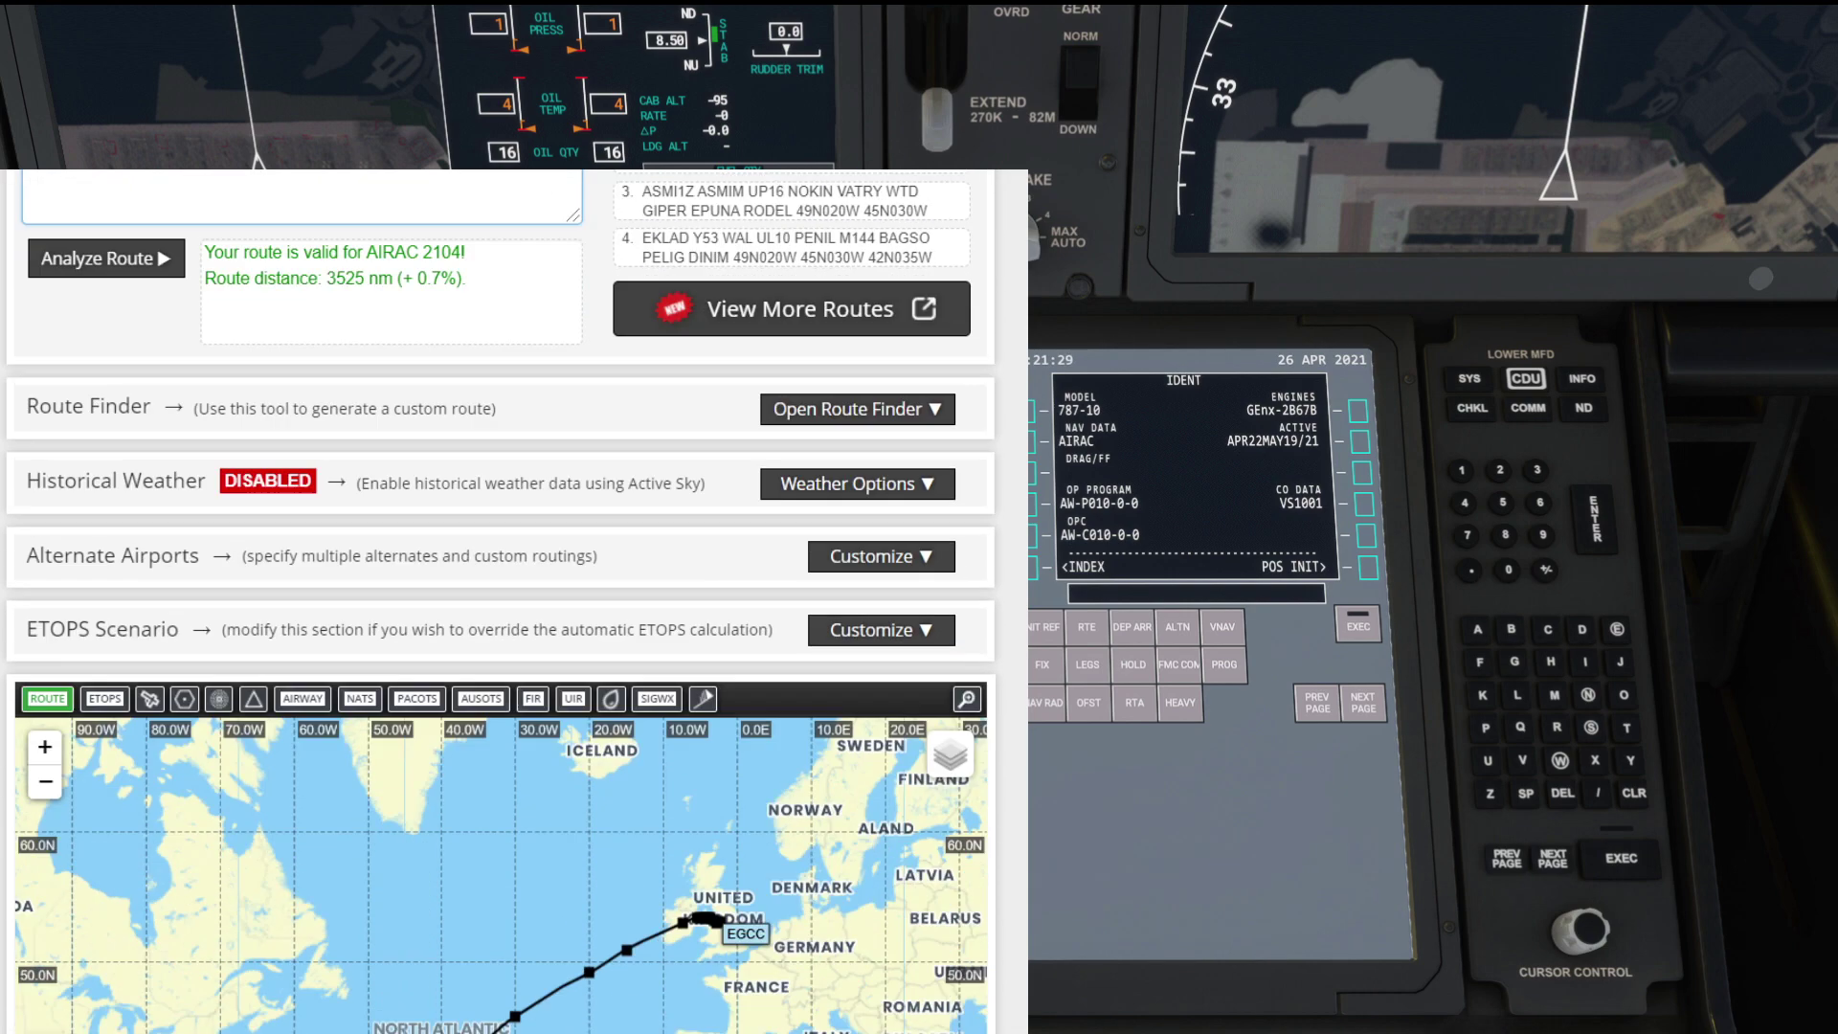
scroll(465, 649, "up", 1)
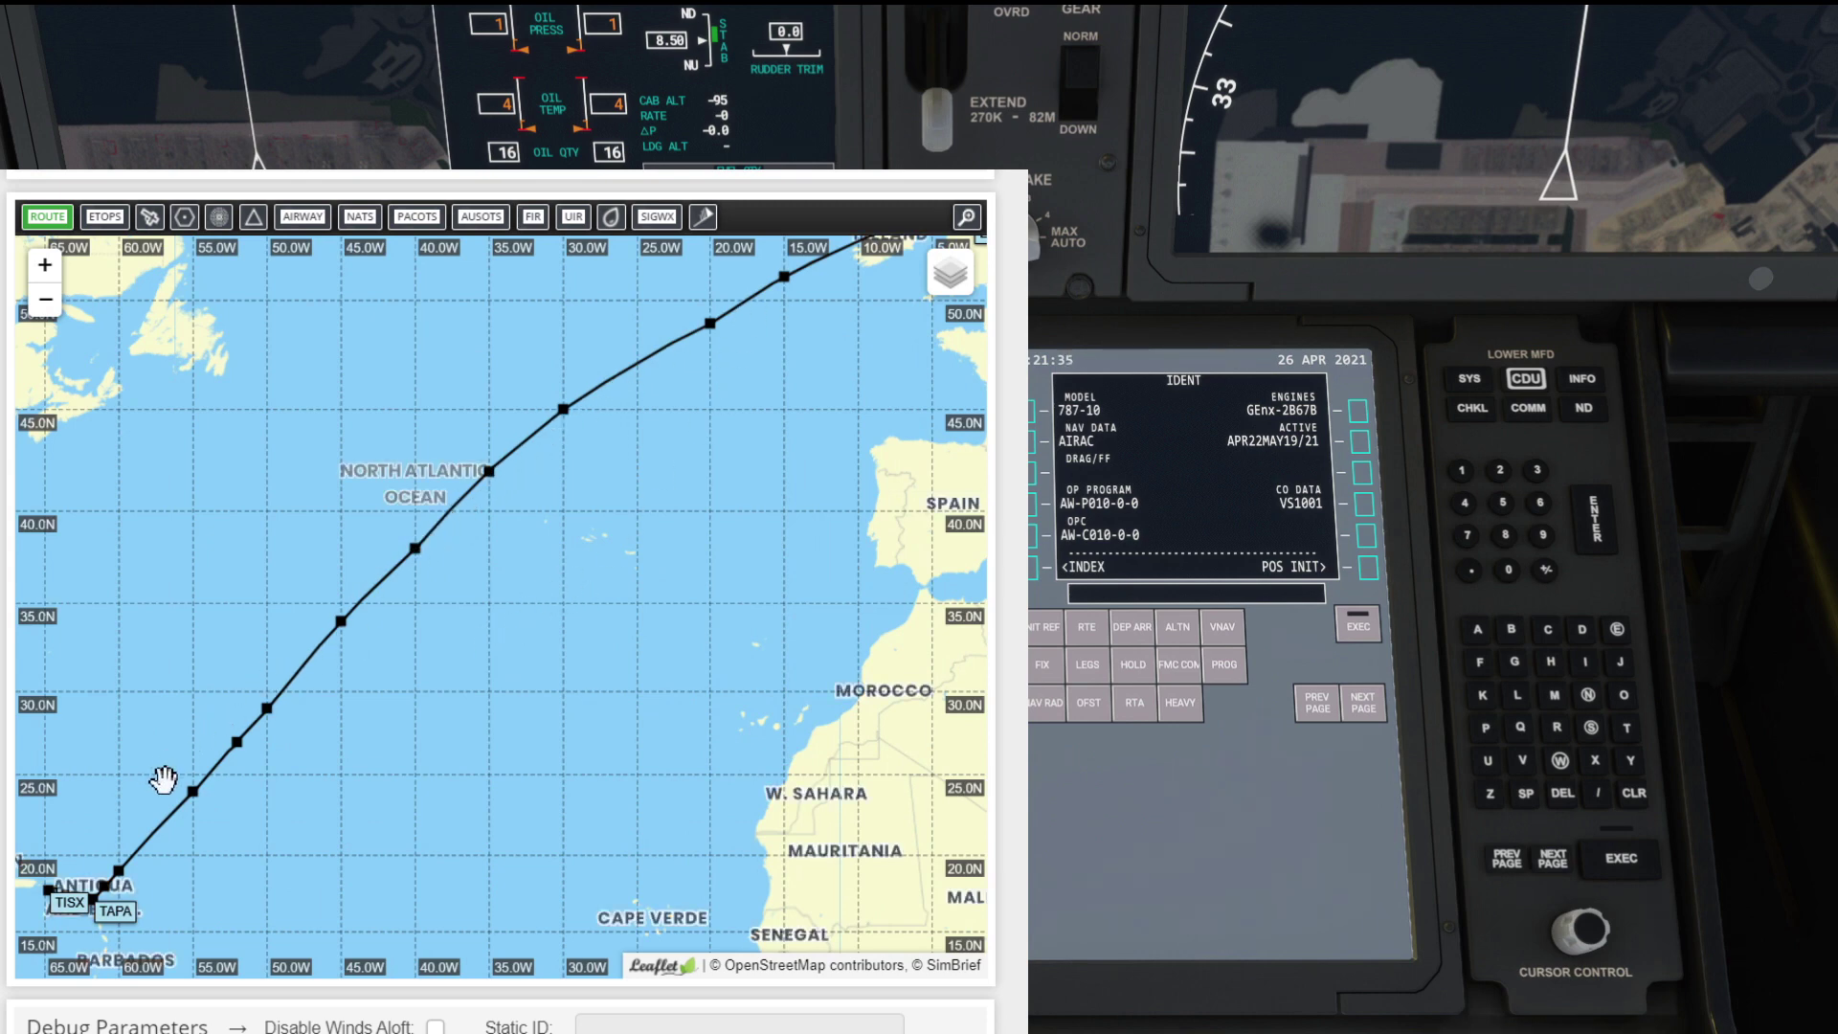
left_click_drag(164, 779, 435, 689)
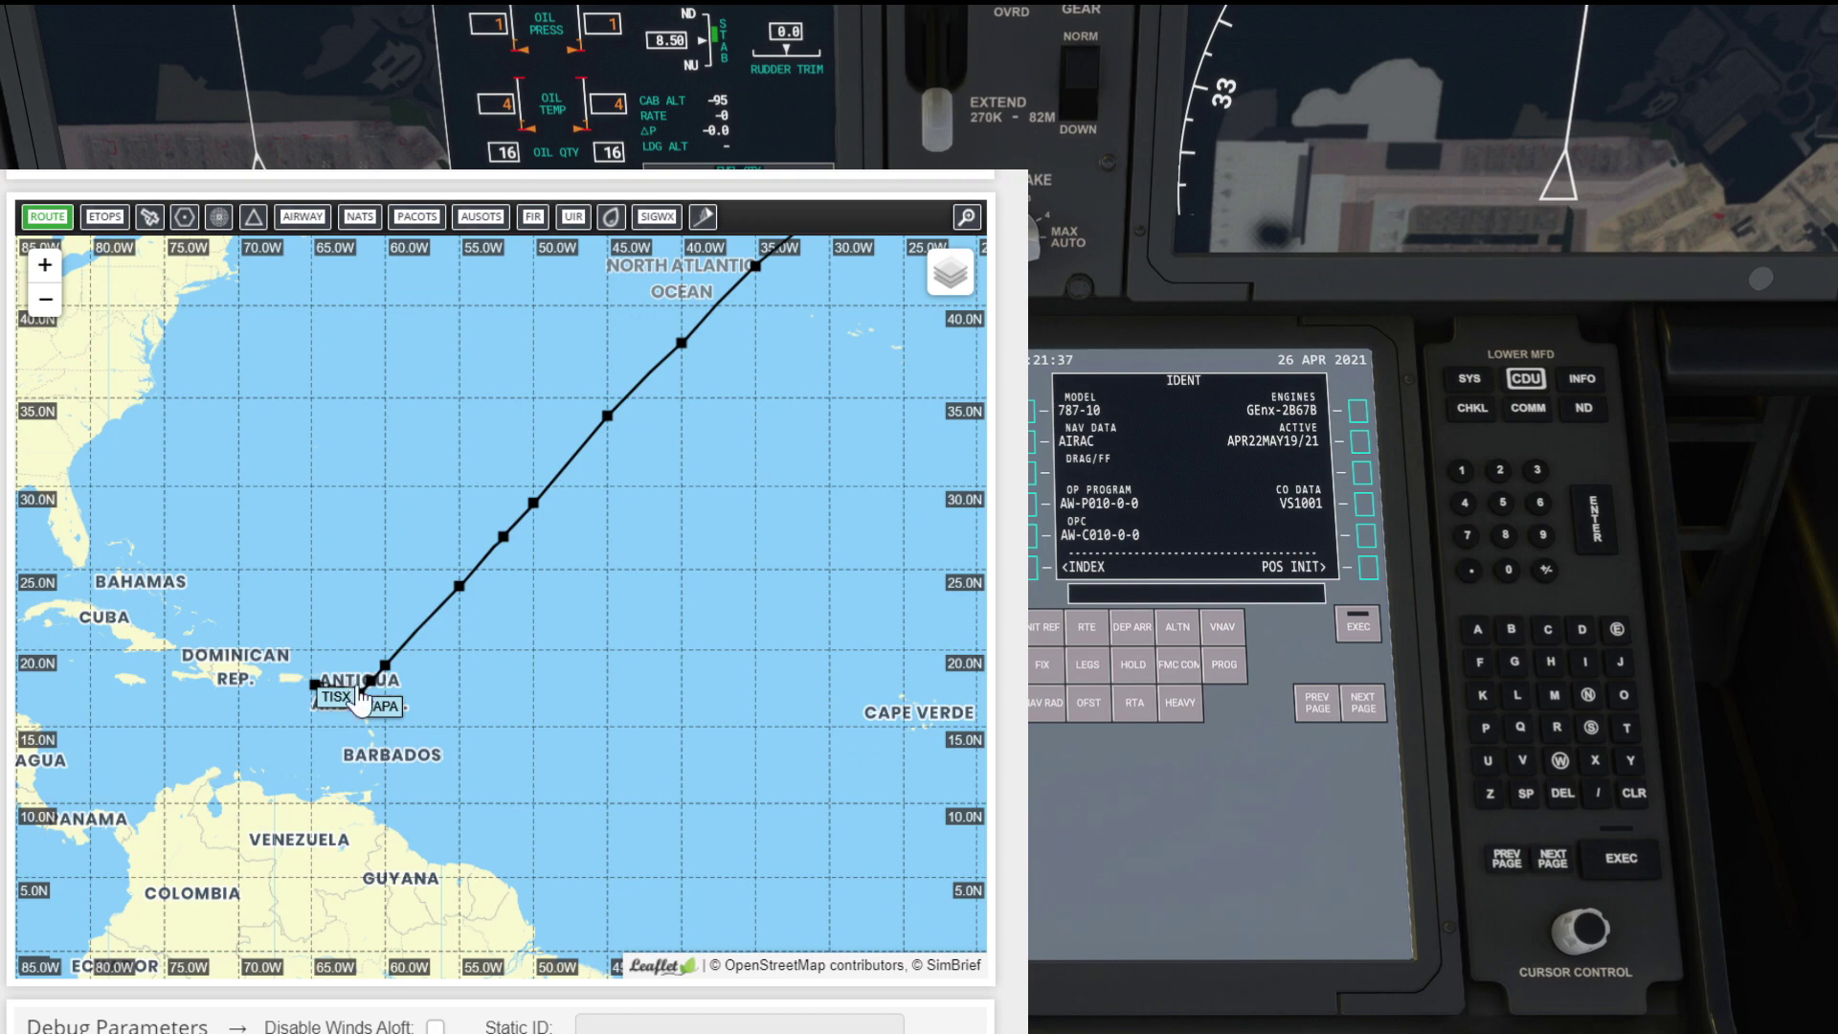
scroll(498, 601, "up", 10)
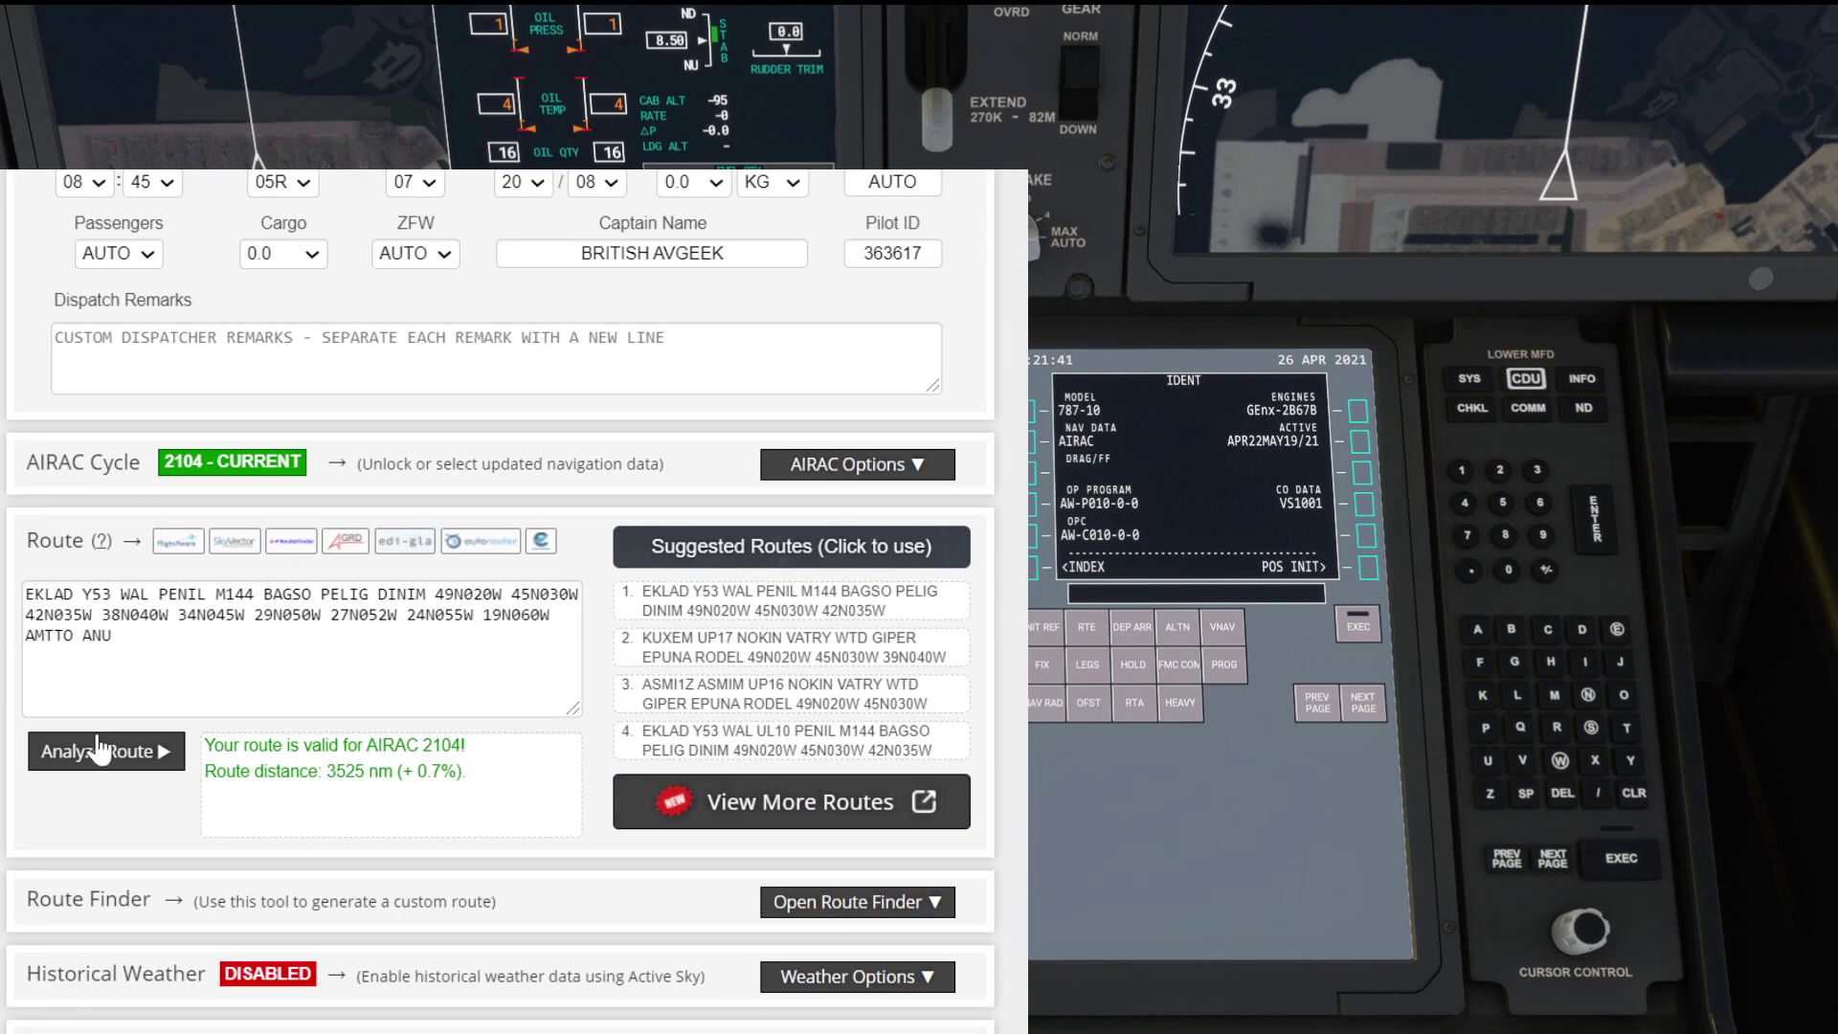
scroll(239, 770, "up", 8)
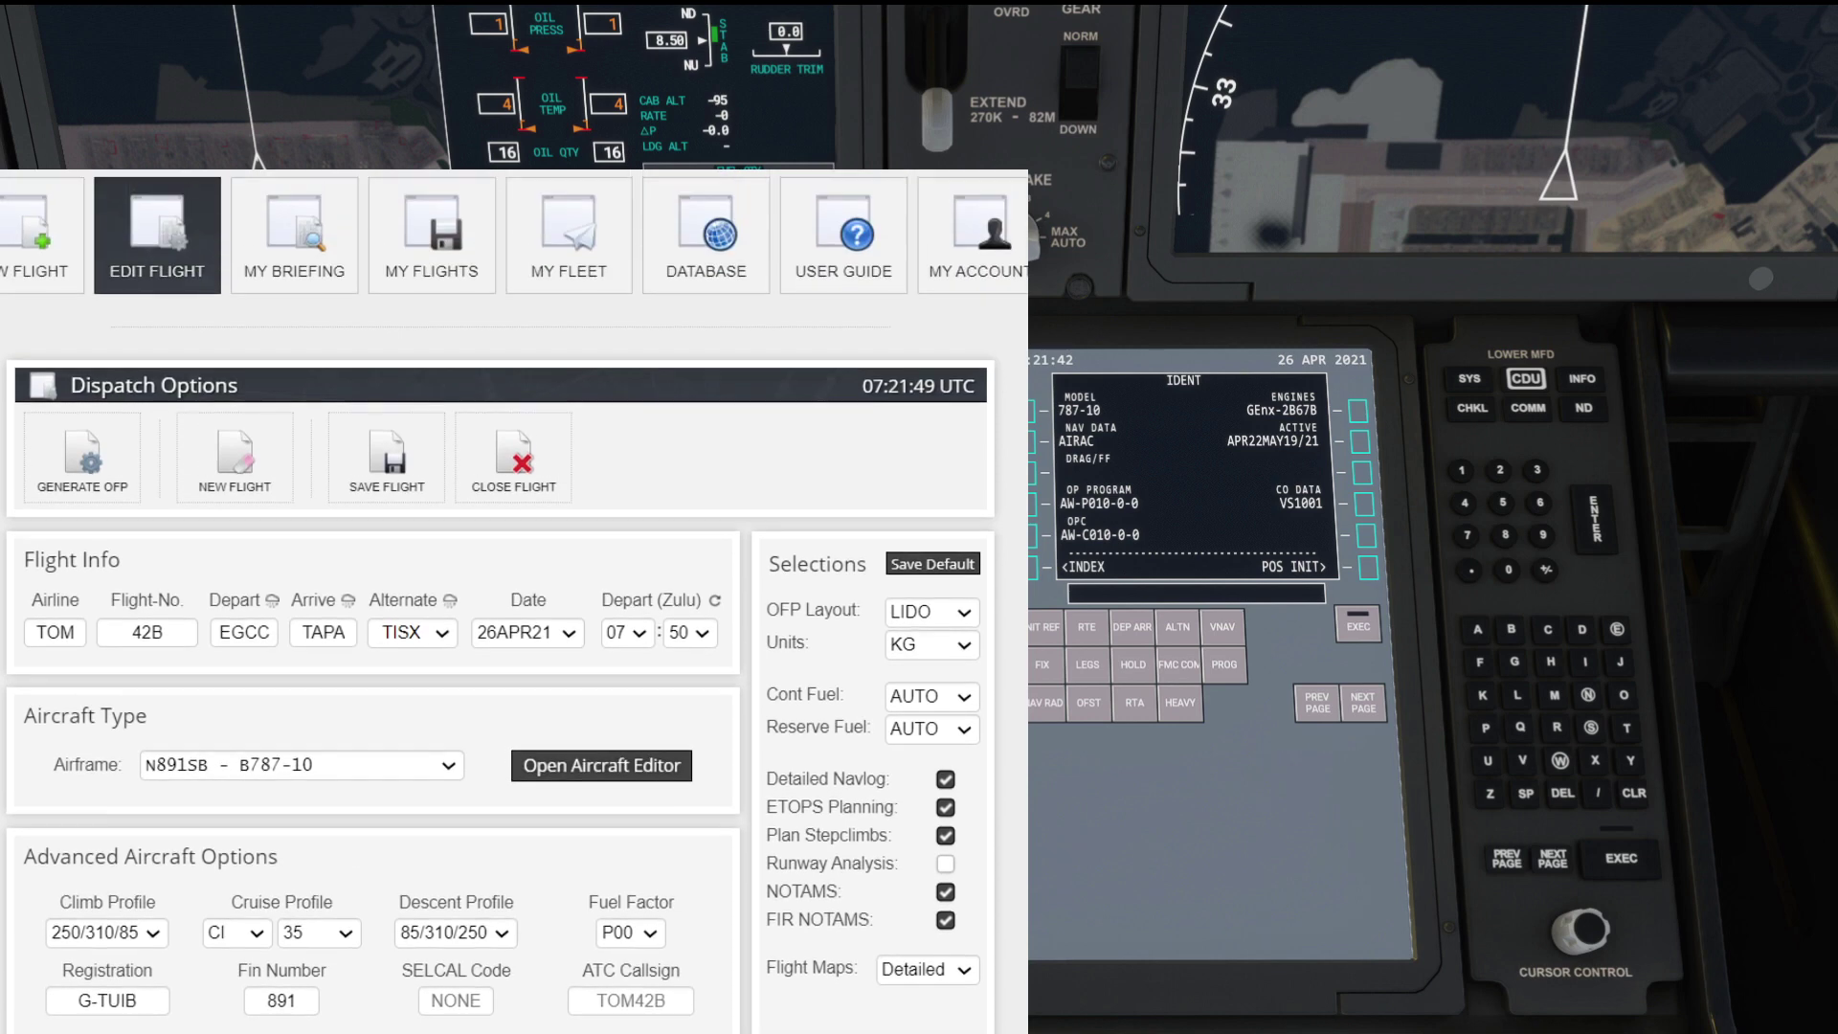
left_click(82, 450)
left_click(447, 704)
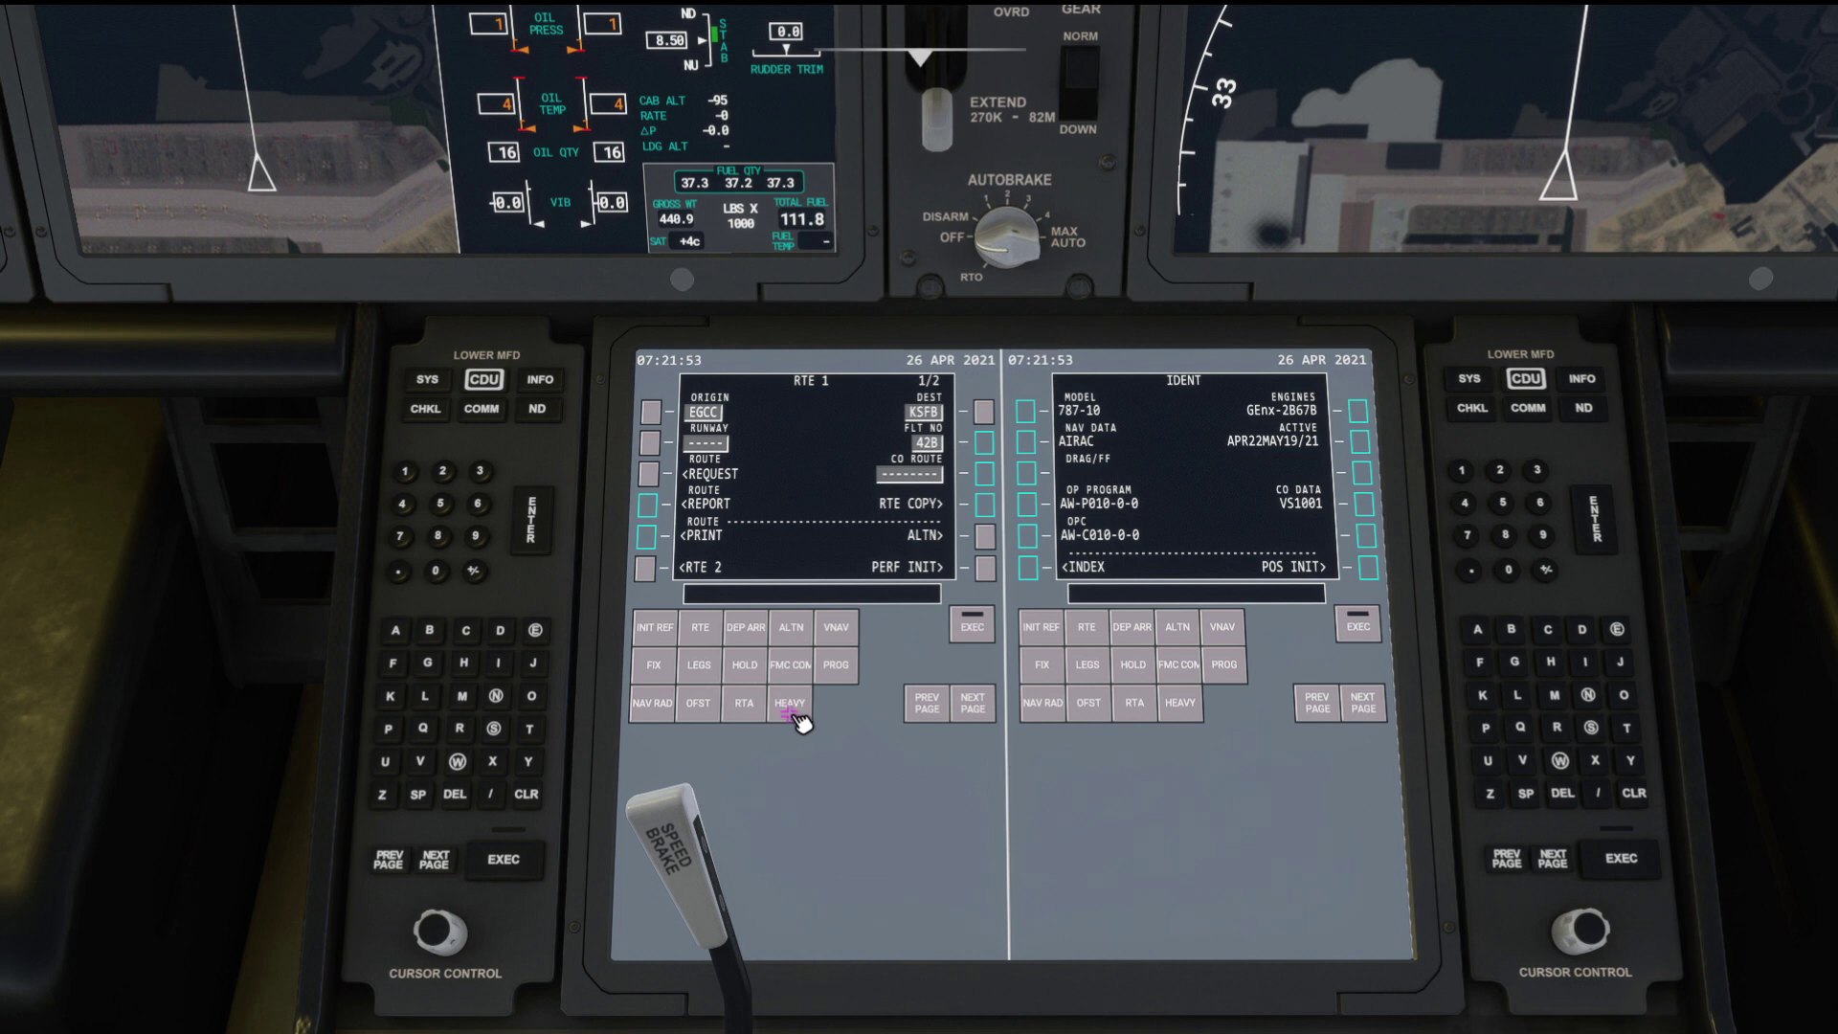
left_click(791, 713)
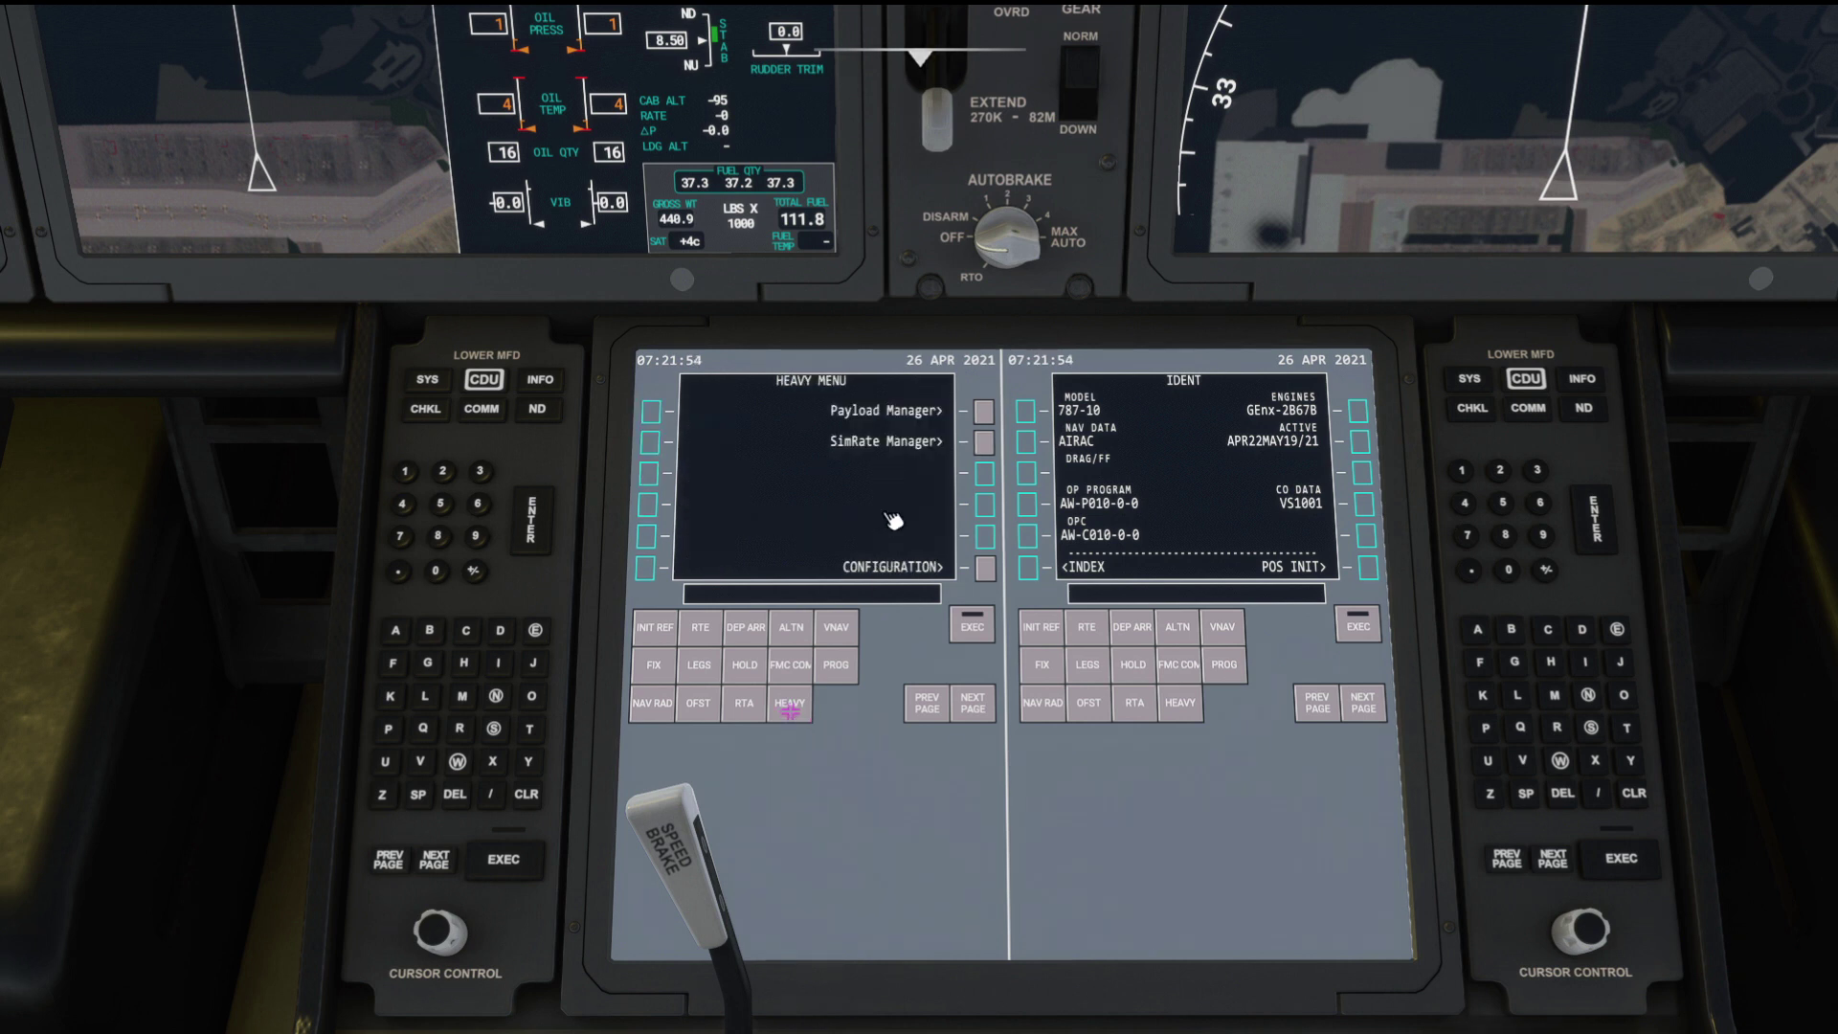
left_click(985, 570)
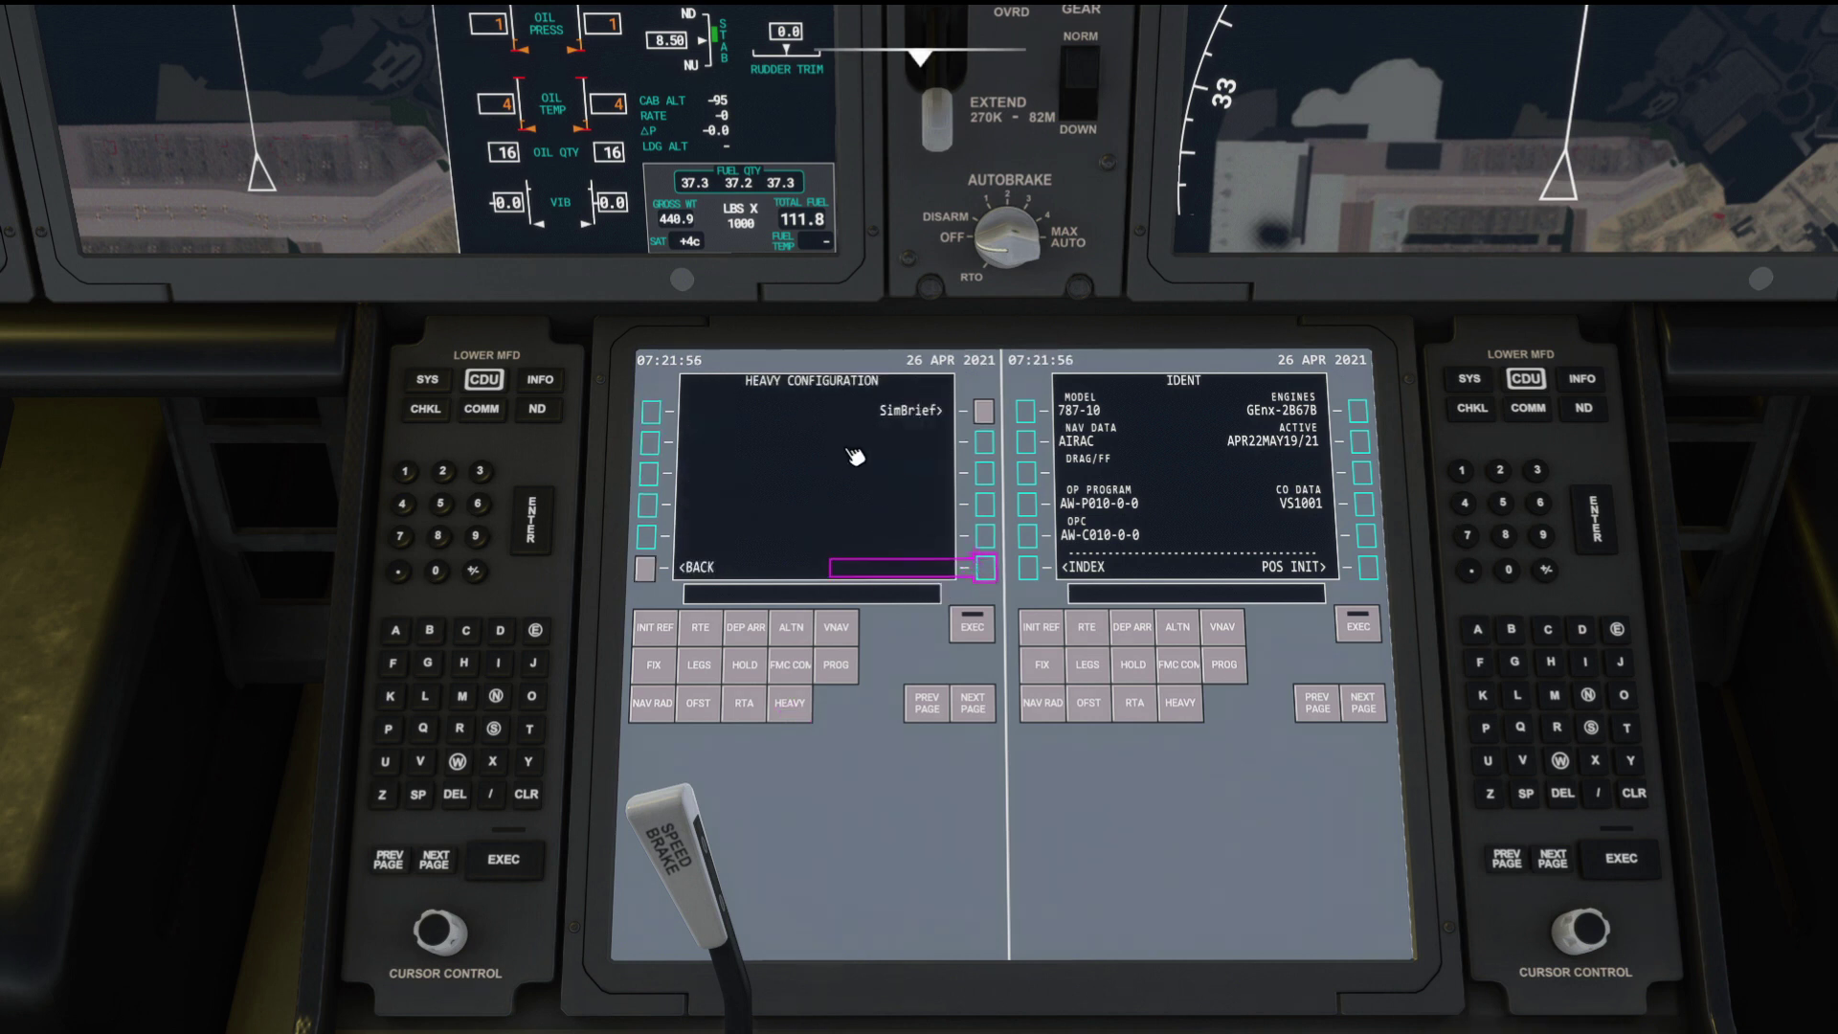
left_click(985, 412)
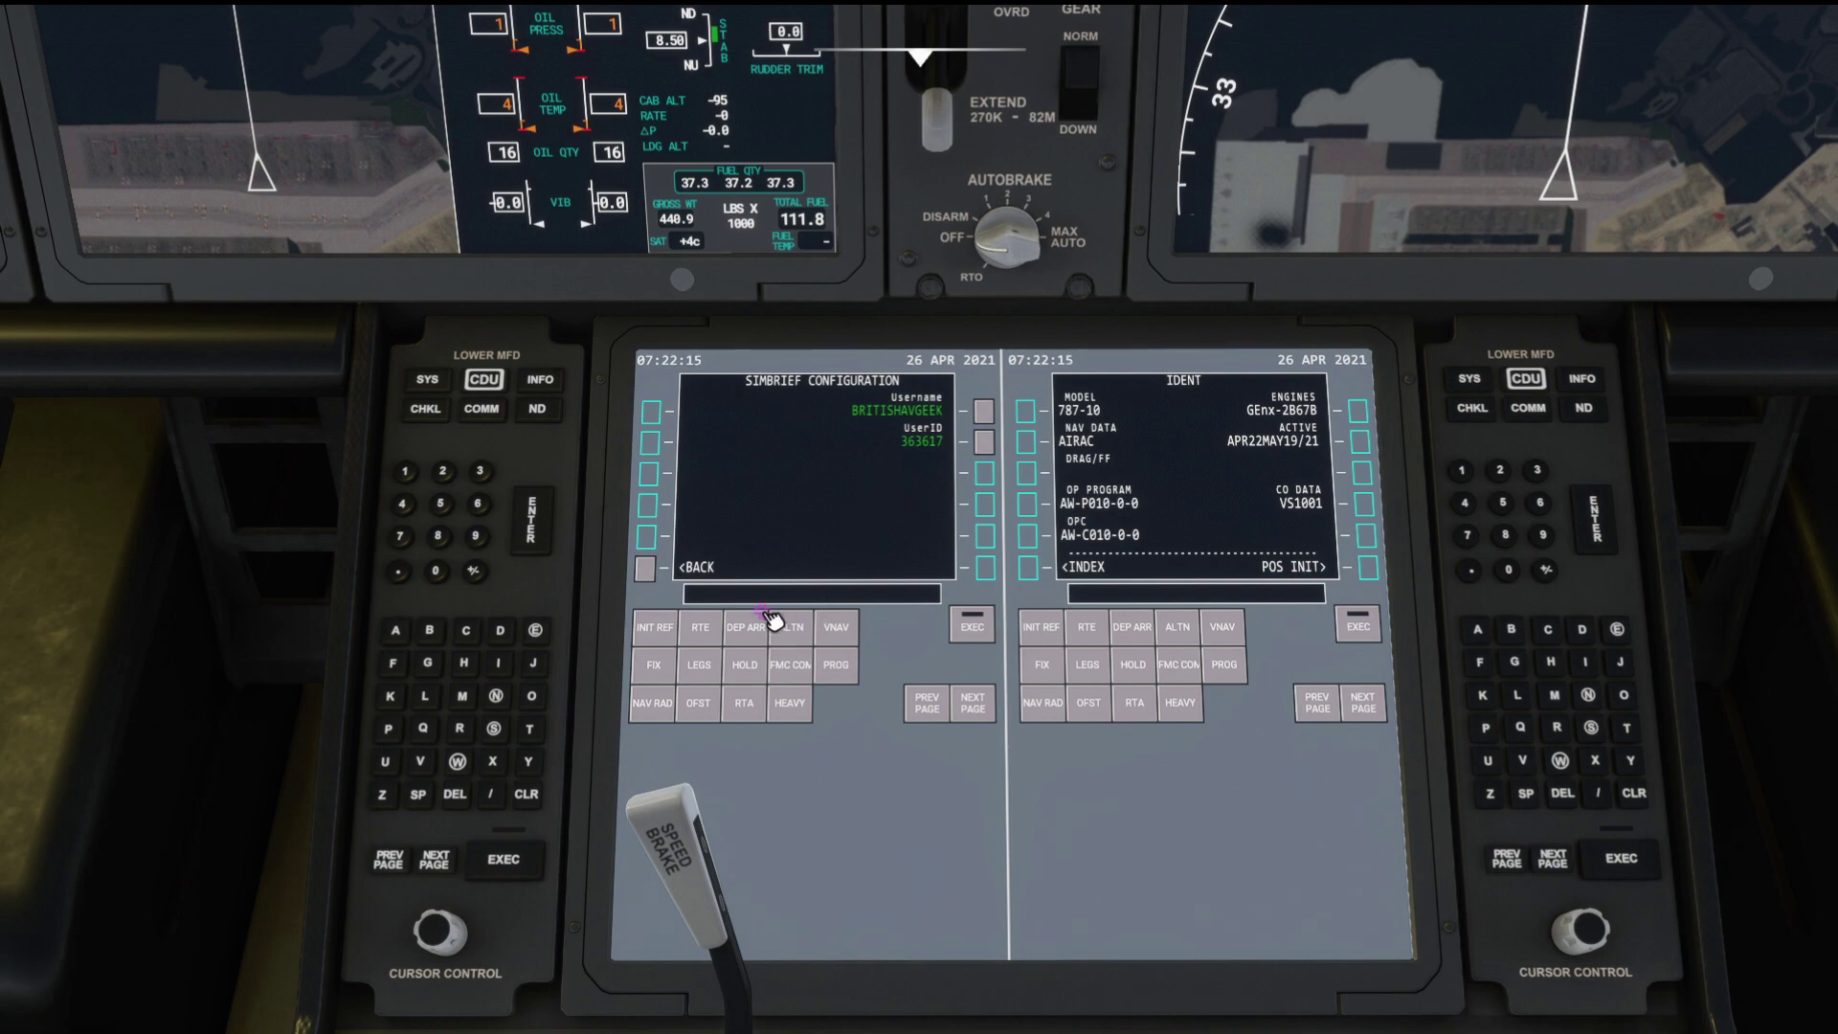
left_click(704, 631)
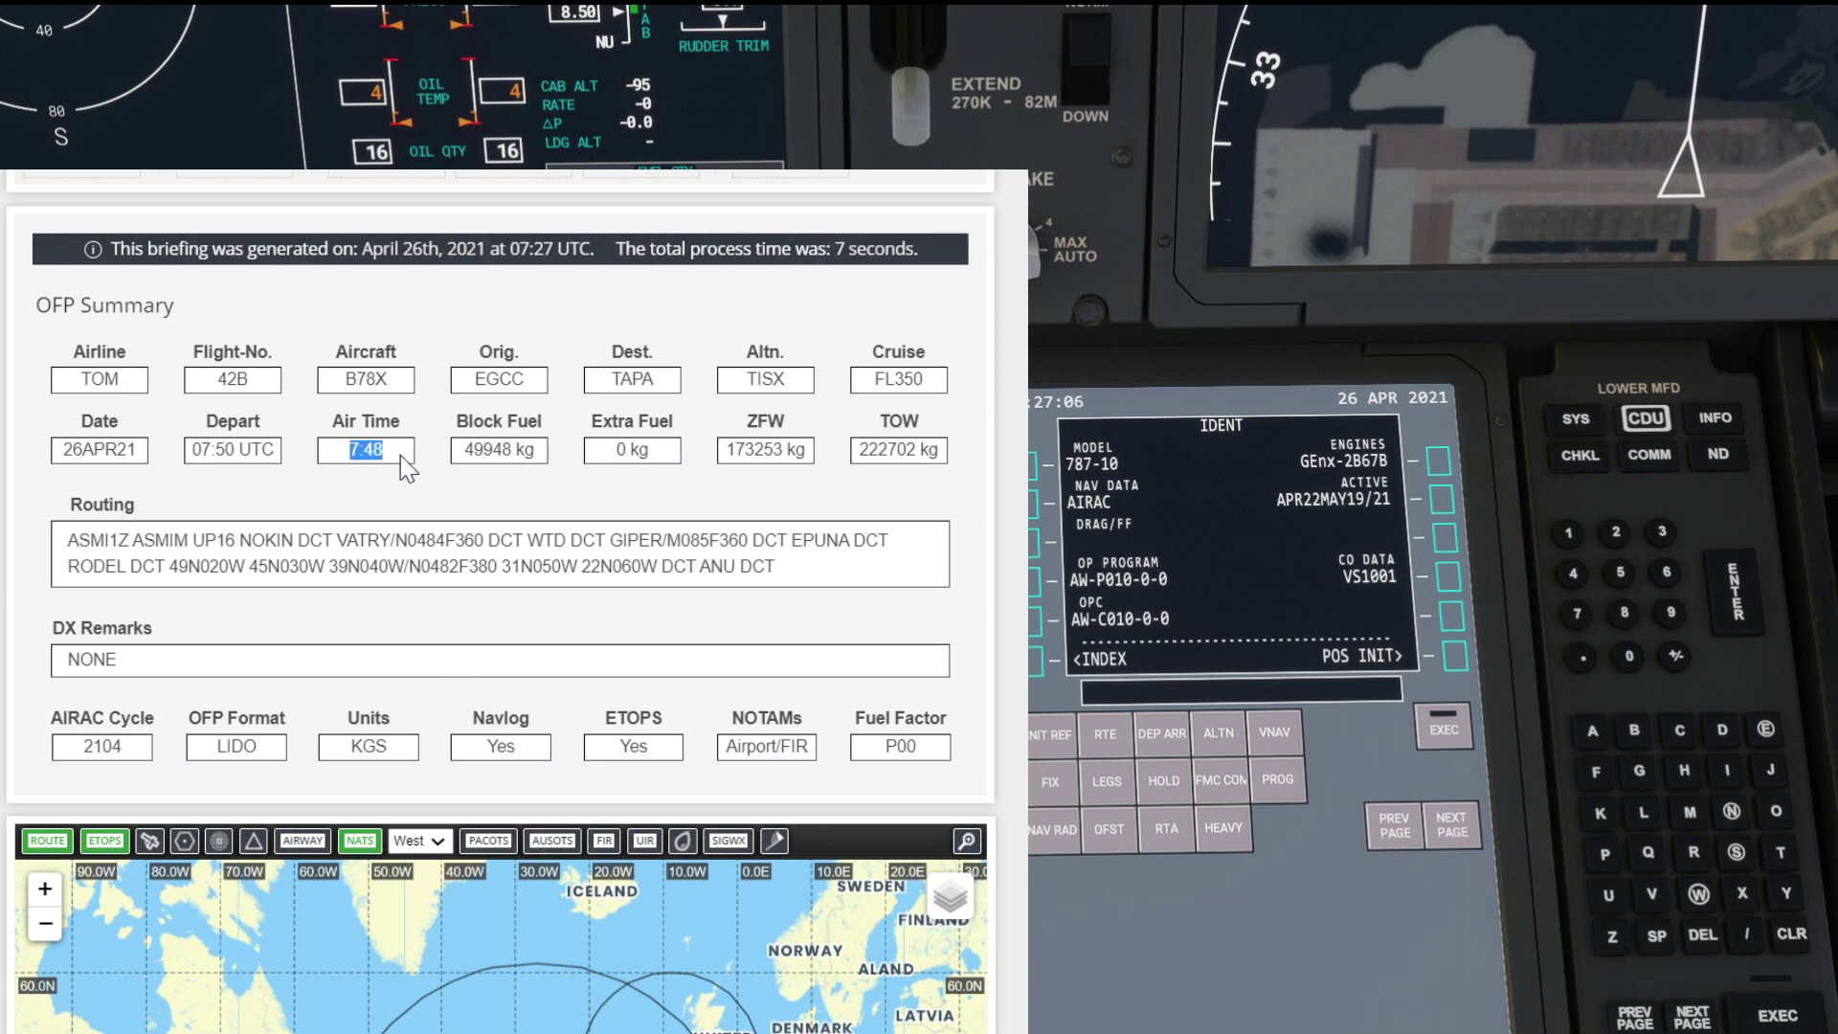
- Check the OFP's 49948 kg block fuel and the routing around EPUNA and RODEL
left_click_drag(467, 451, 569, 459)
left_click_drag(73, 540, 792, 572)
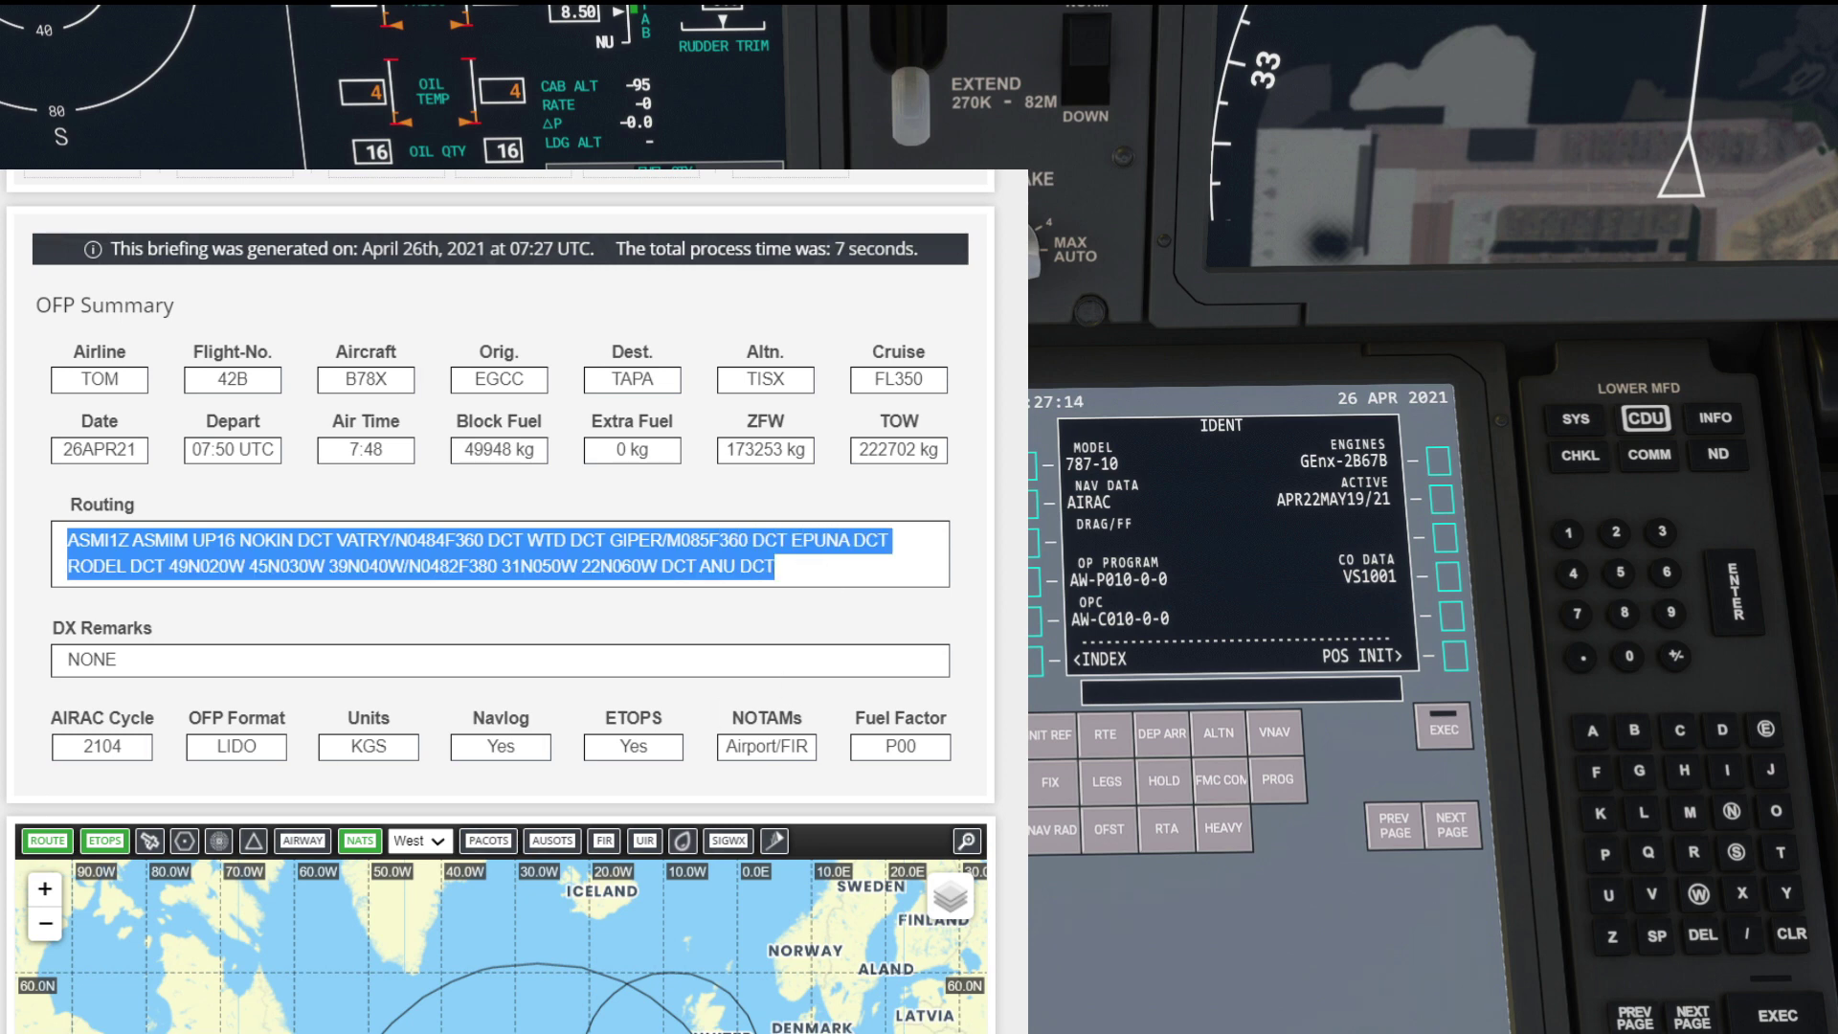
left_click_drag(188, 566, 706, 538)
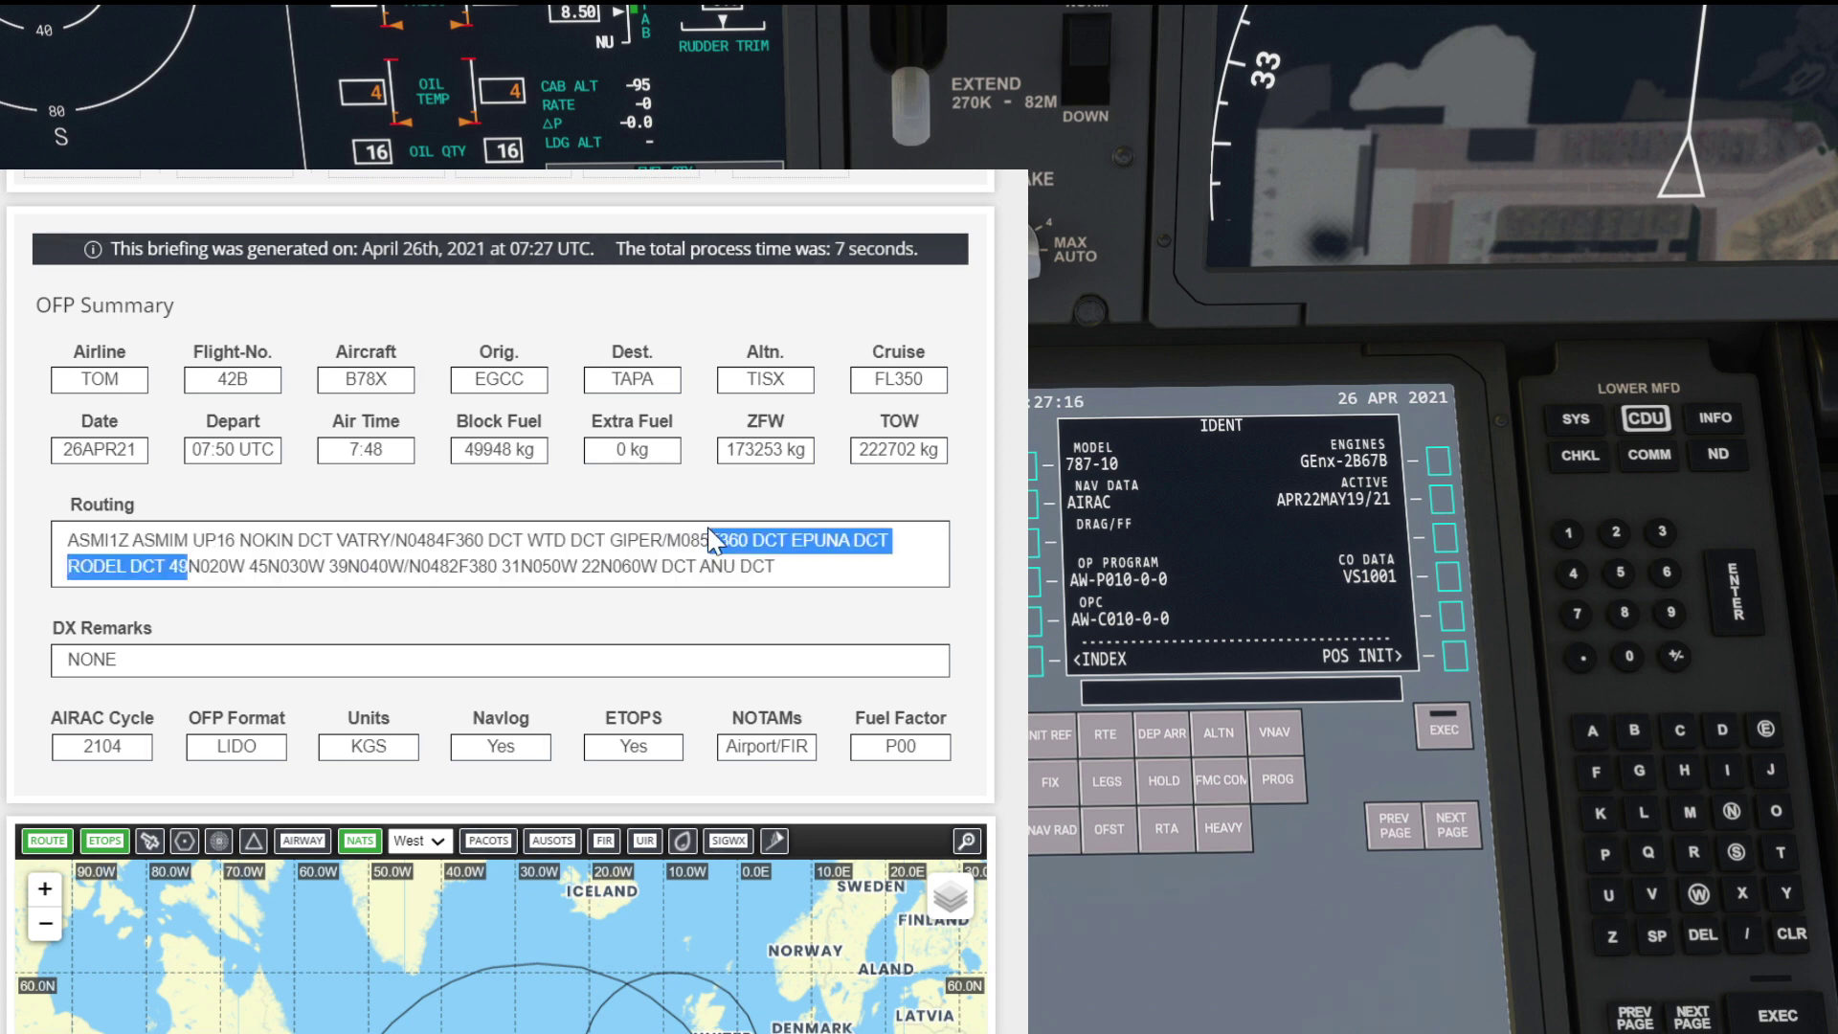
left_click(717, 553)
- Zoom the route map around the EGCC departure, then hide the browser panel
scroll(716, 553, "down", 7)
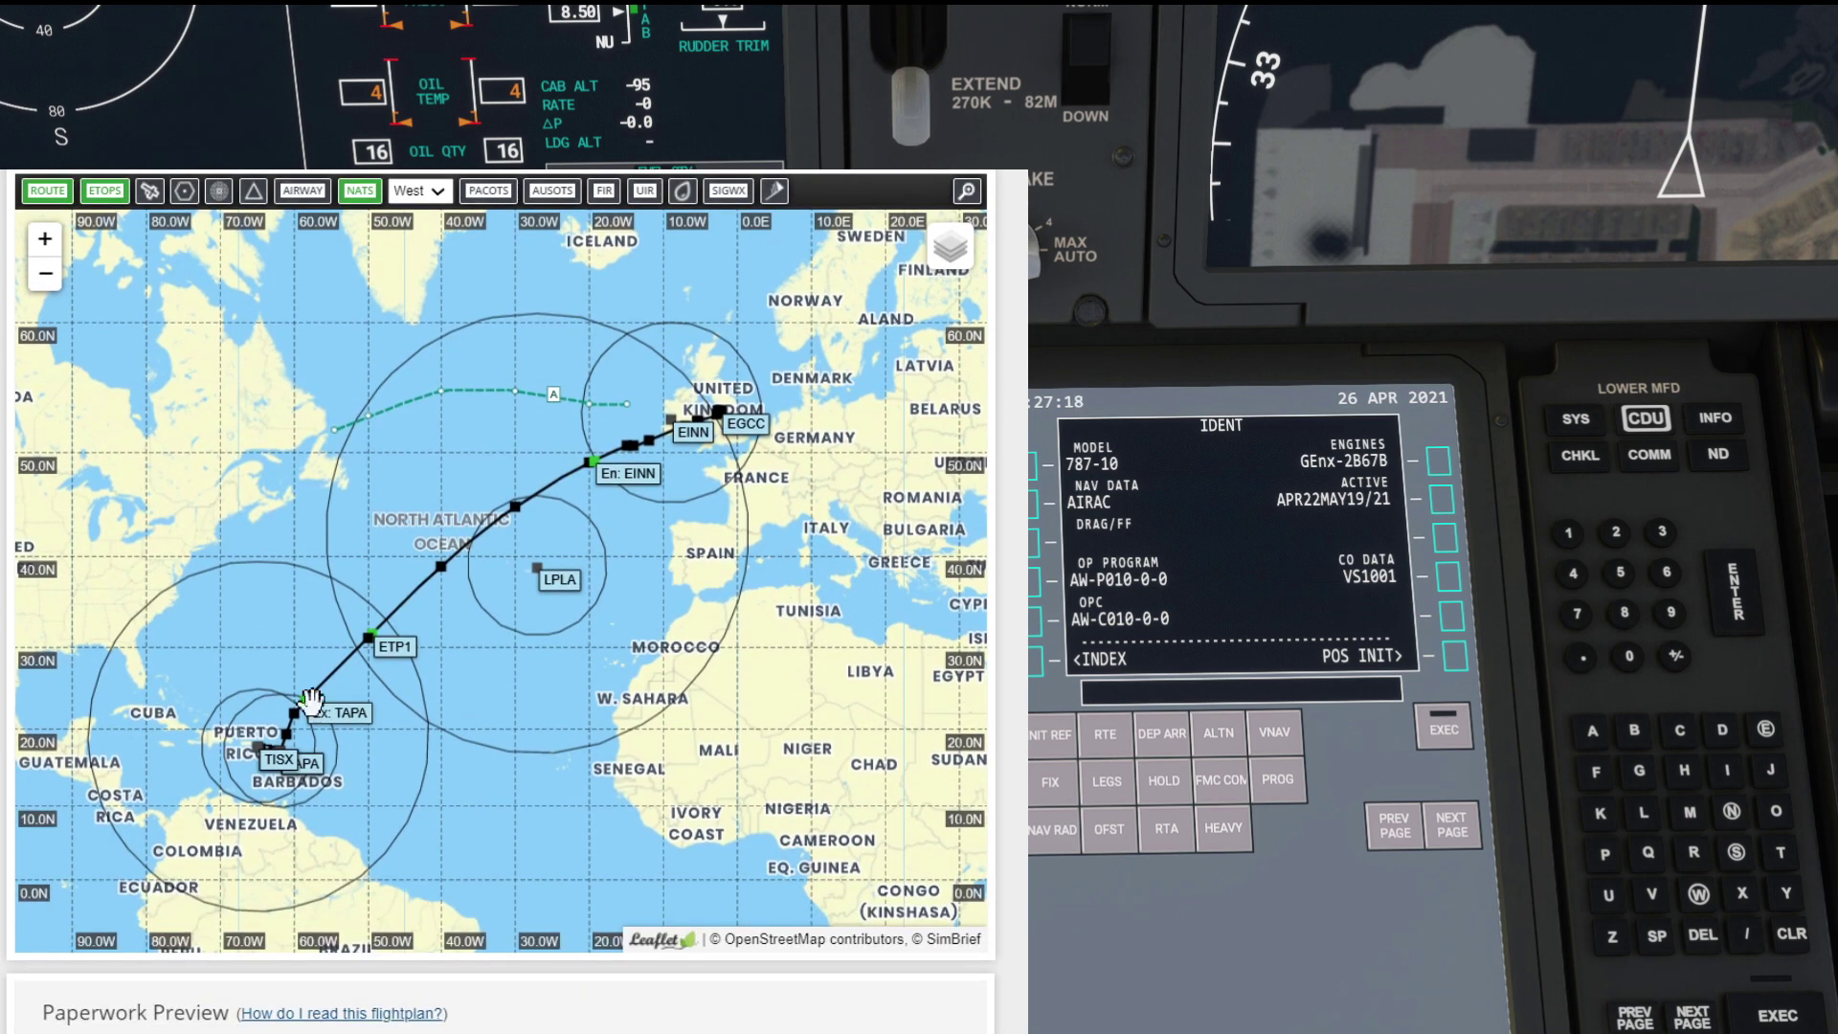
scroll(670, 484, "up", 1)
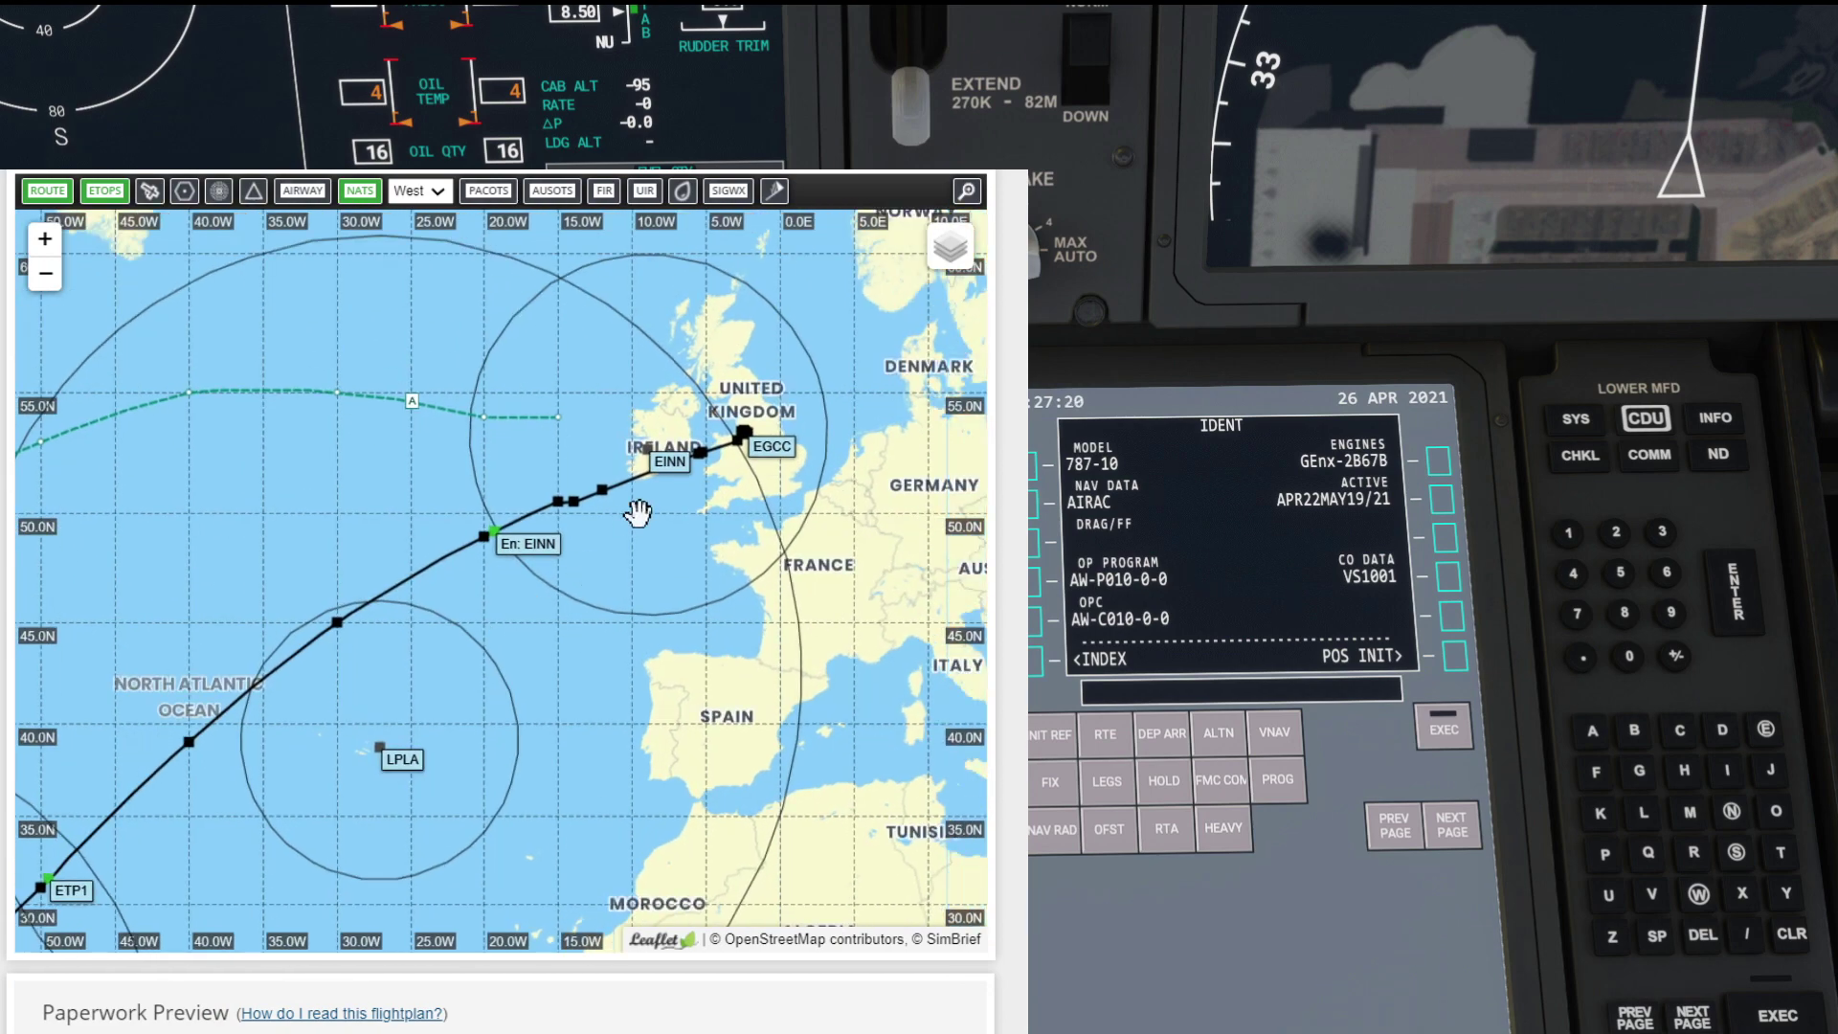
scroll(691, 488, "up", 2)
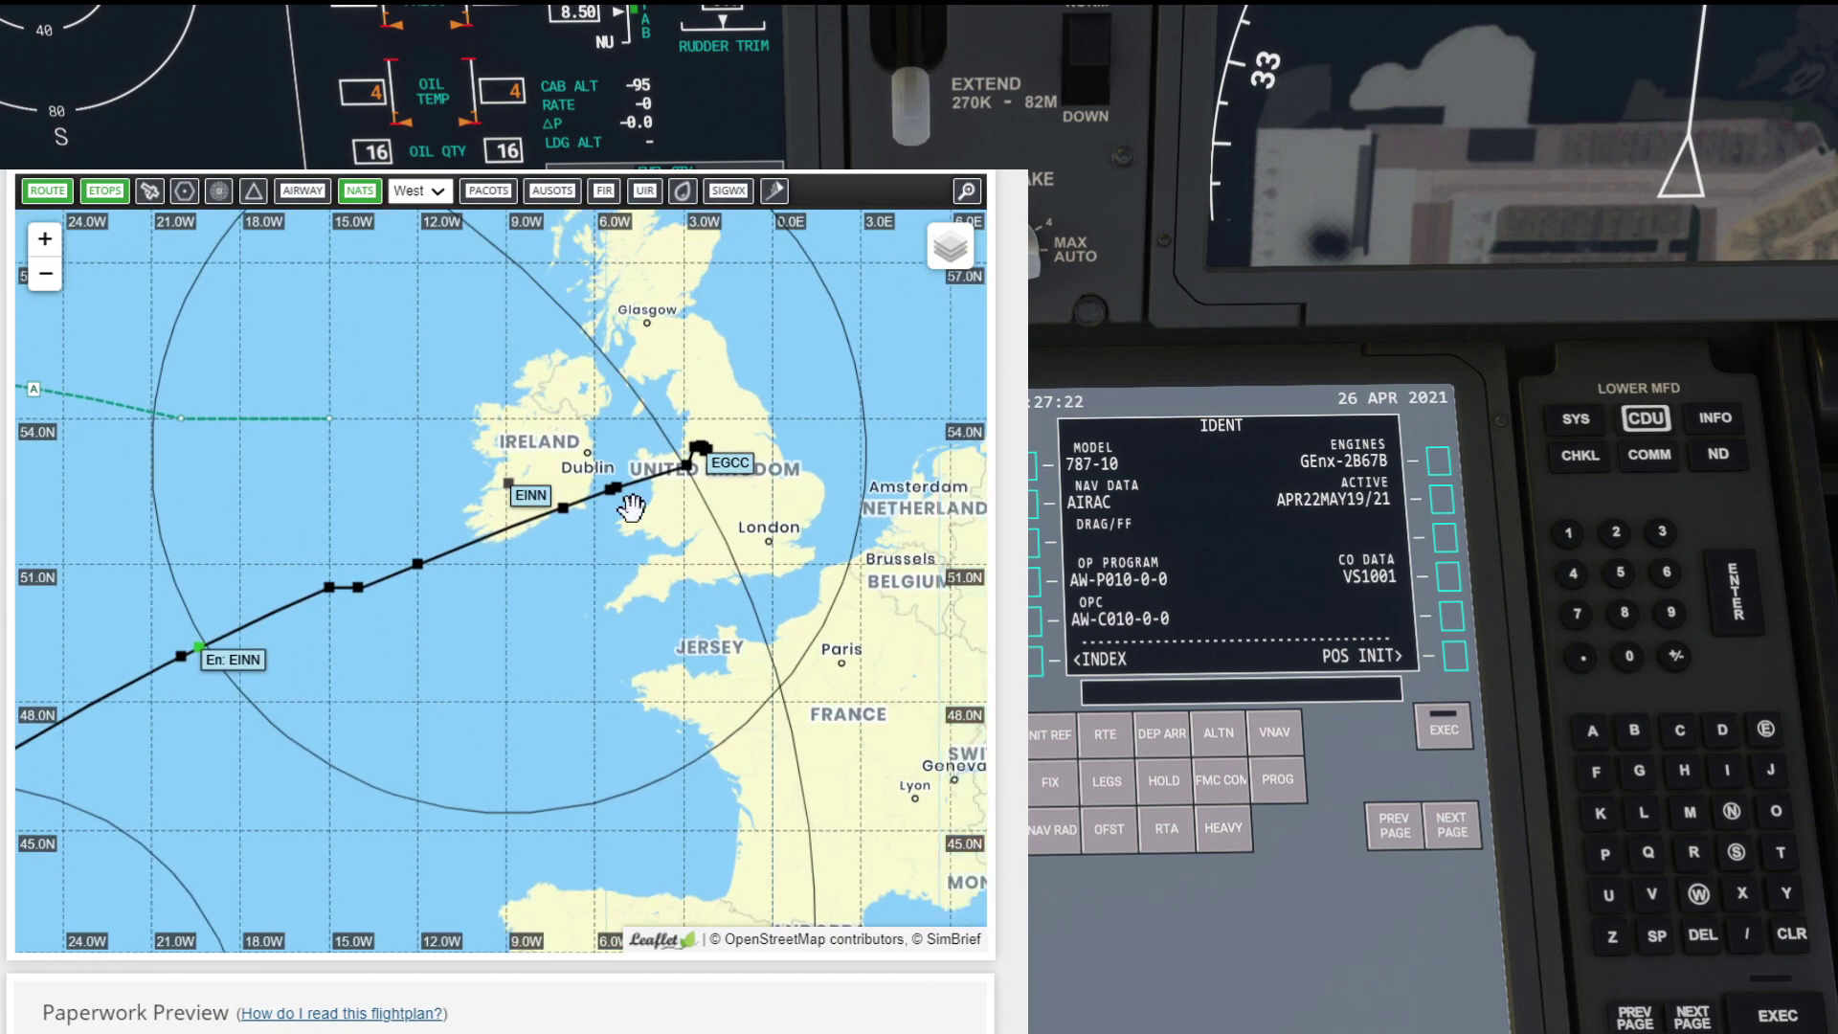
scroll(637, 488, "up", 2)
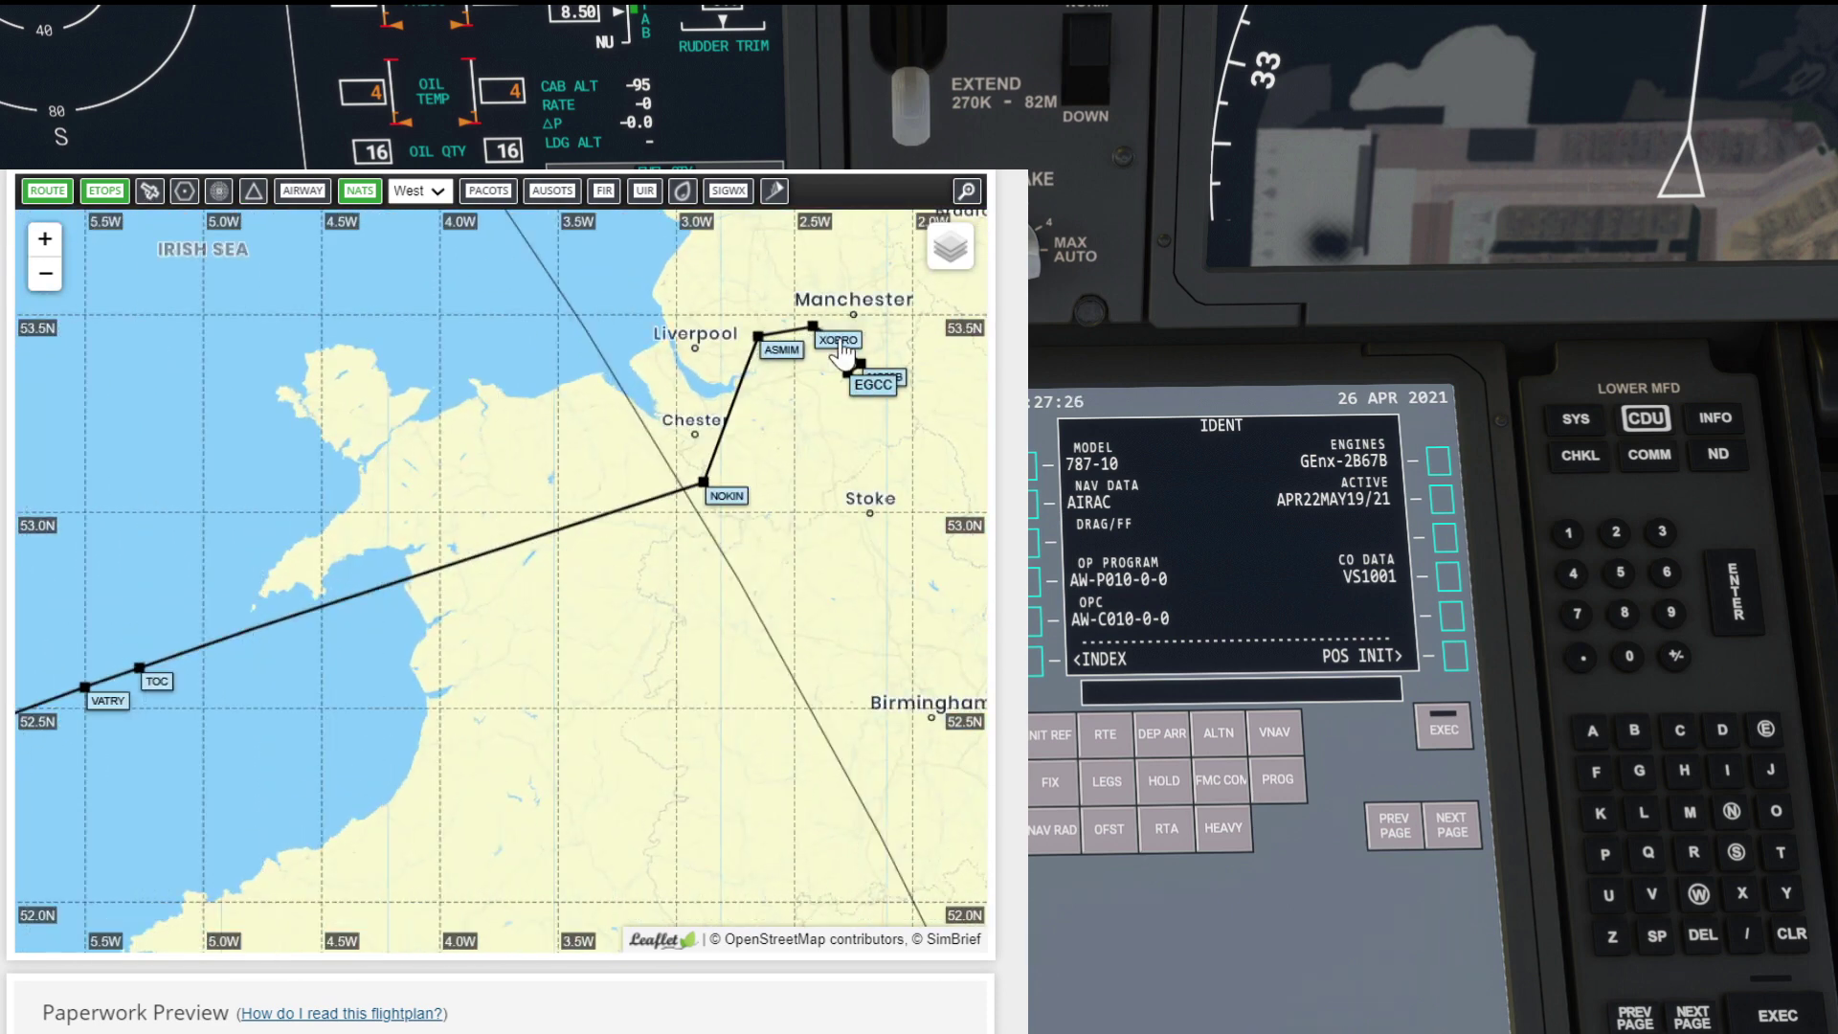
scroll(488, 586, "down", 1)
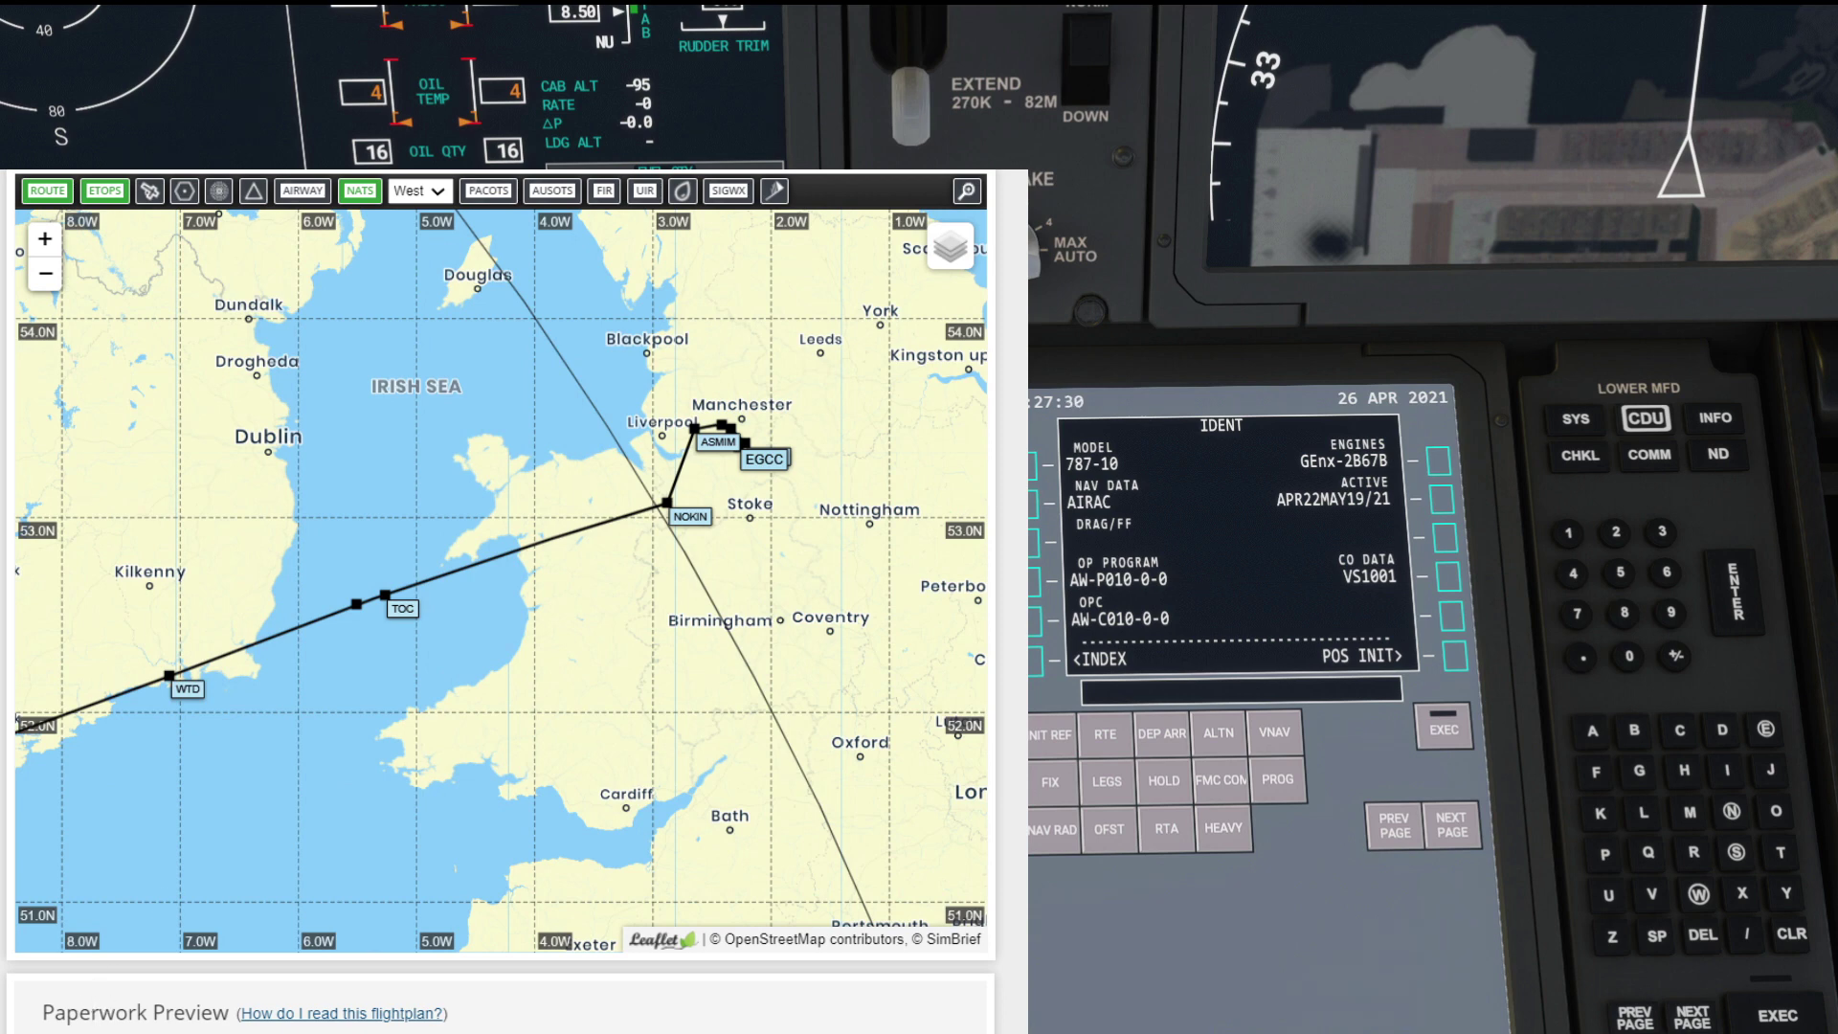
key("alt+Tab")
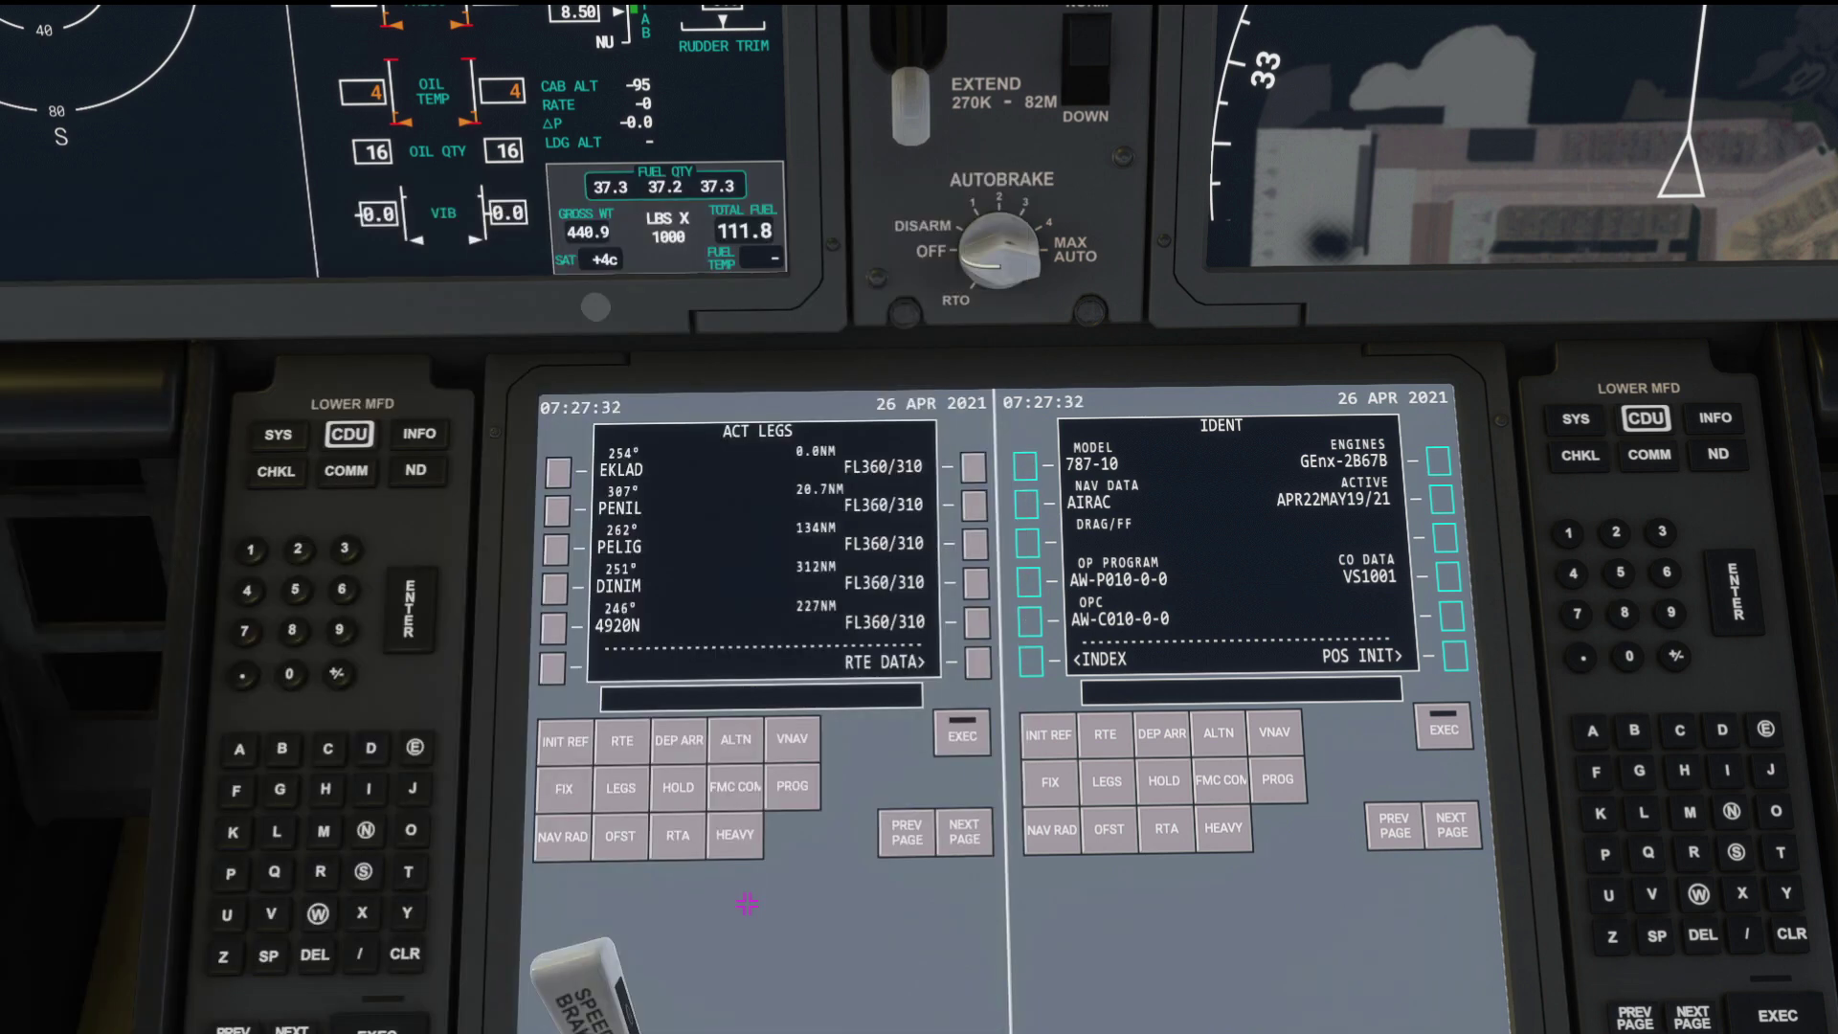
- Import the SimBrief flight plan into RTE 1 with the left CDU's ROUTE REQUEST
left_click(622, 740)
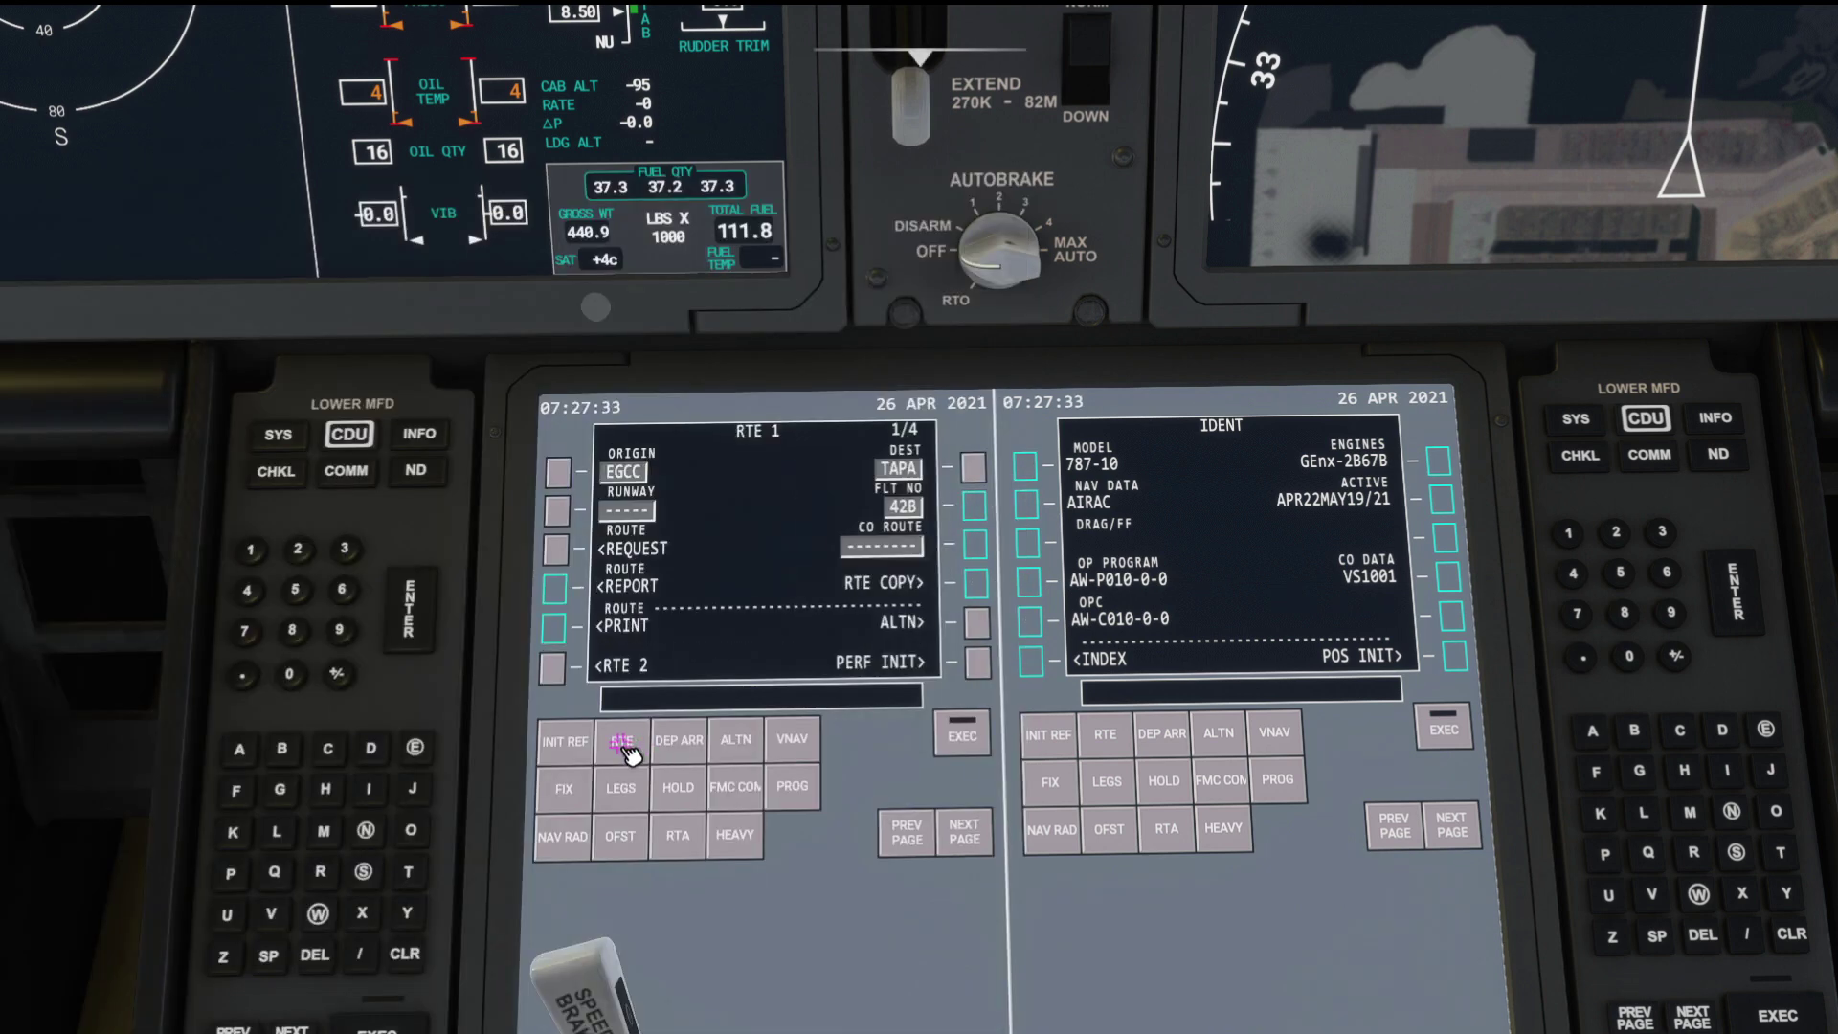
left_click(594, 560)
left_click(630, 755)
left_click(556, 549)
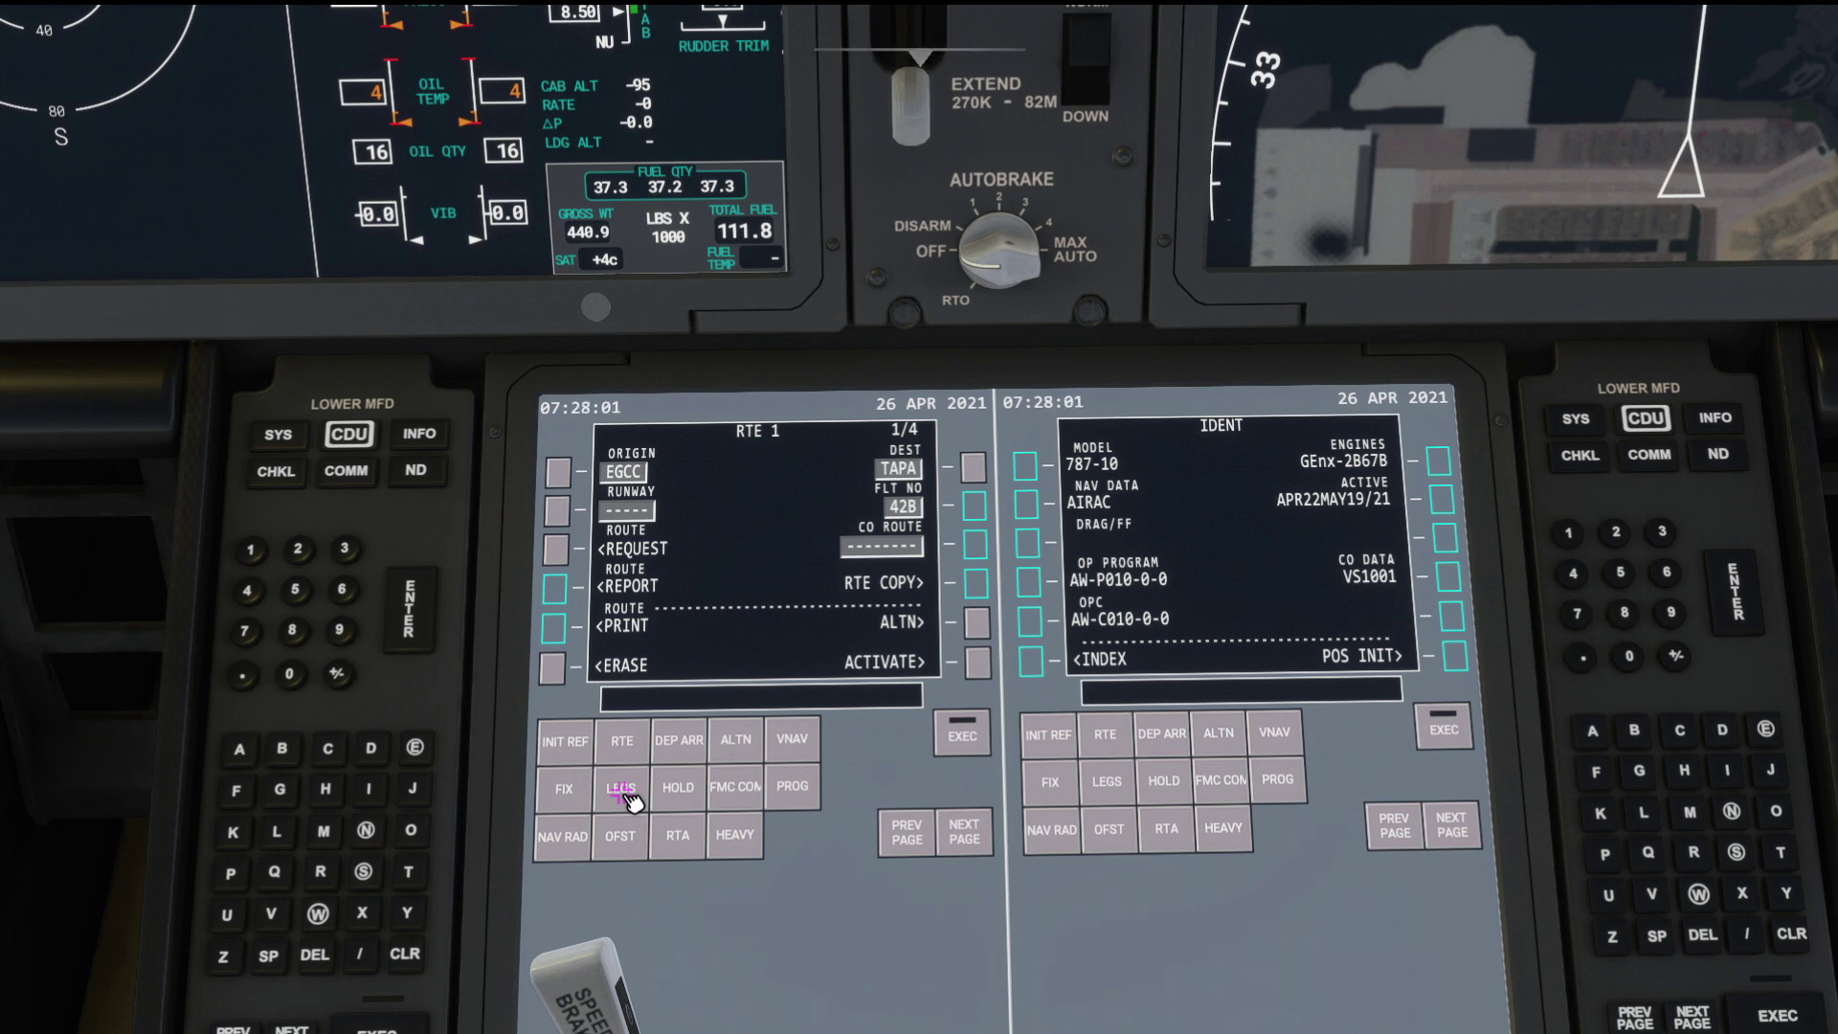
- Set the departure runway to 05L on the RTE page
left_click(290, 680)
left_click(299, 593)
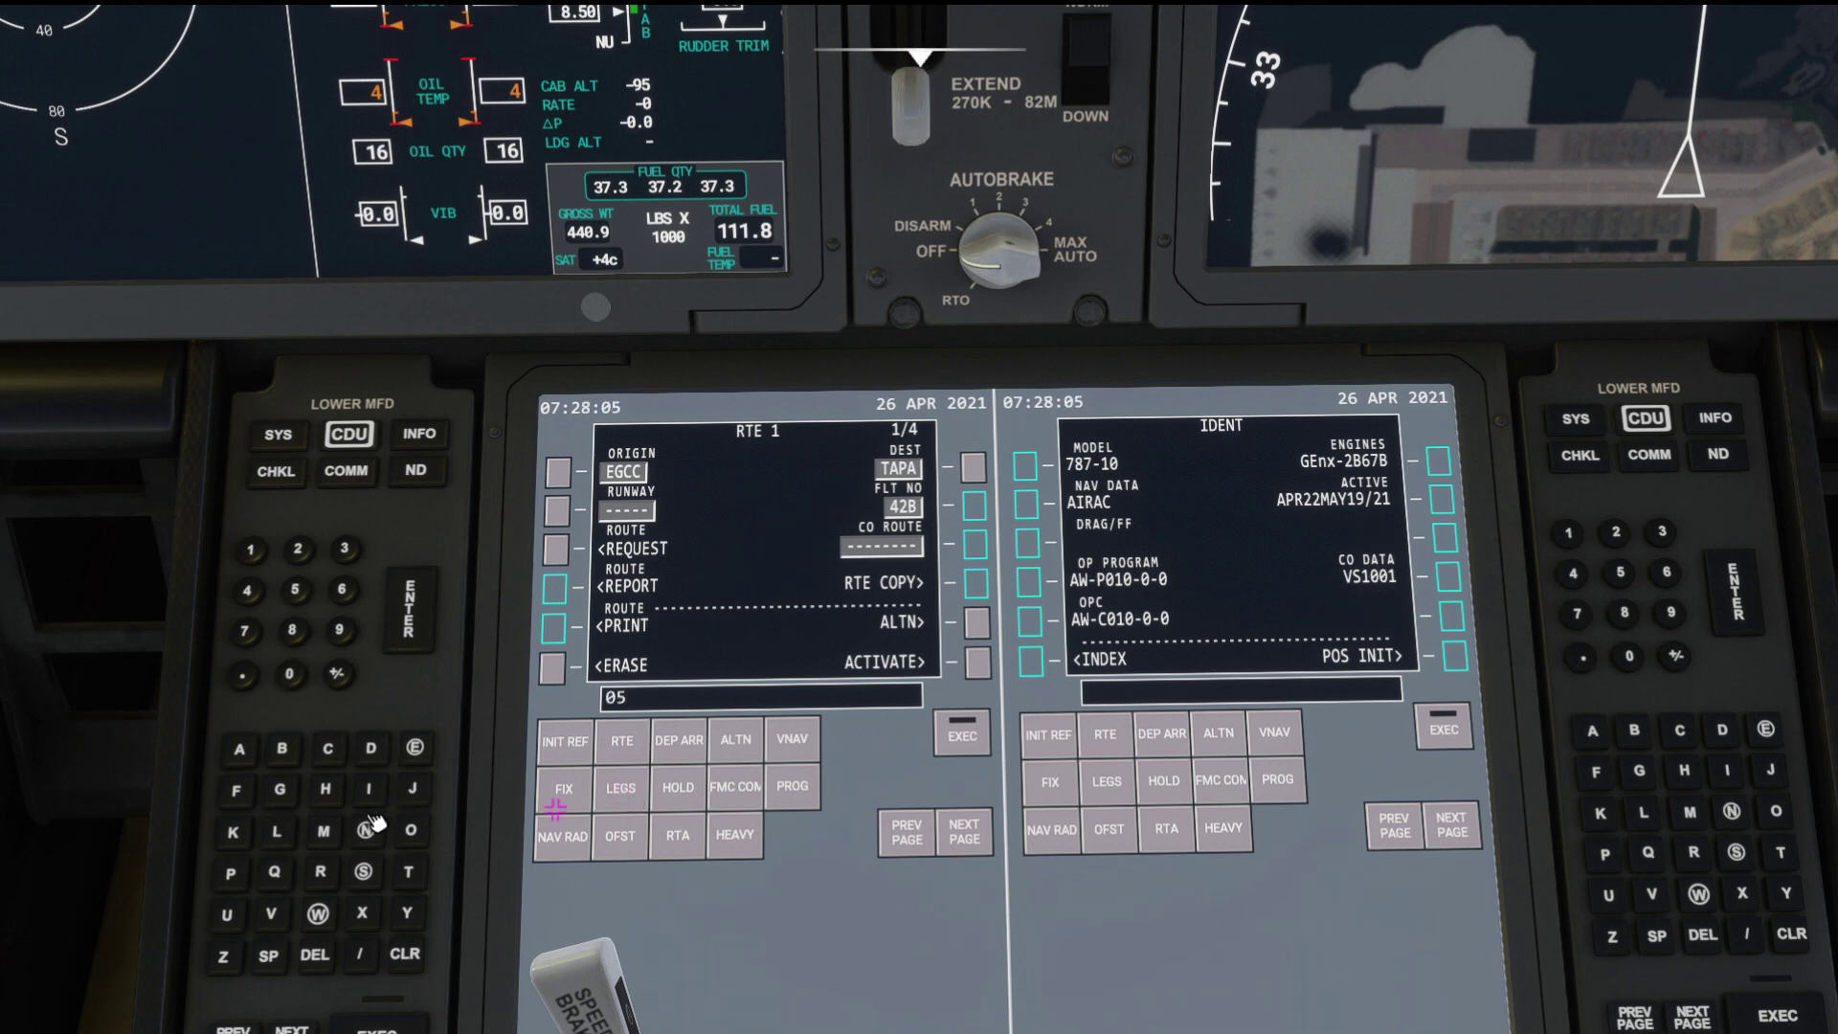
left_click(557, 510)
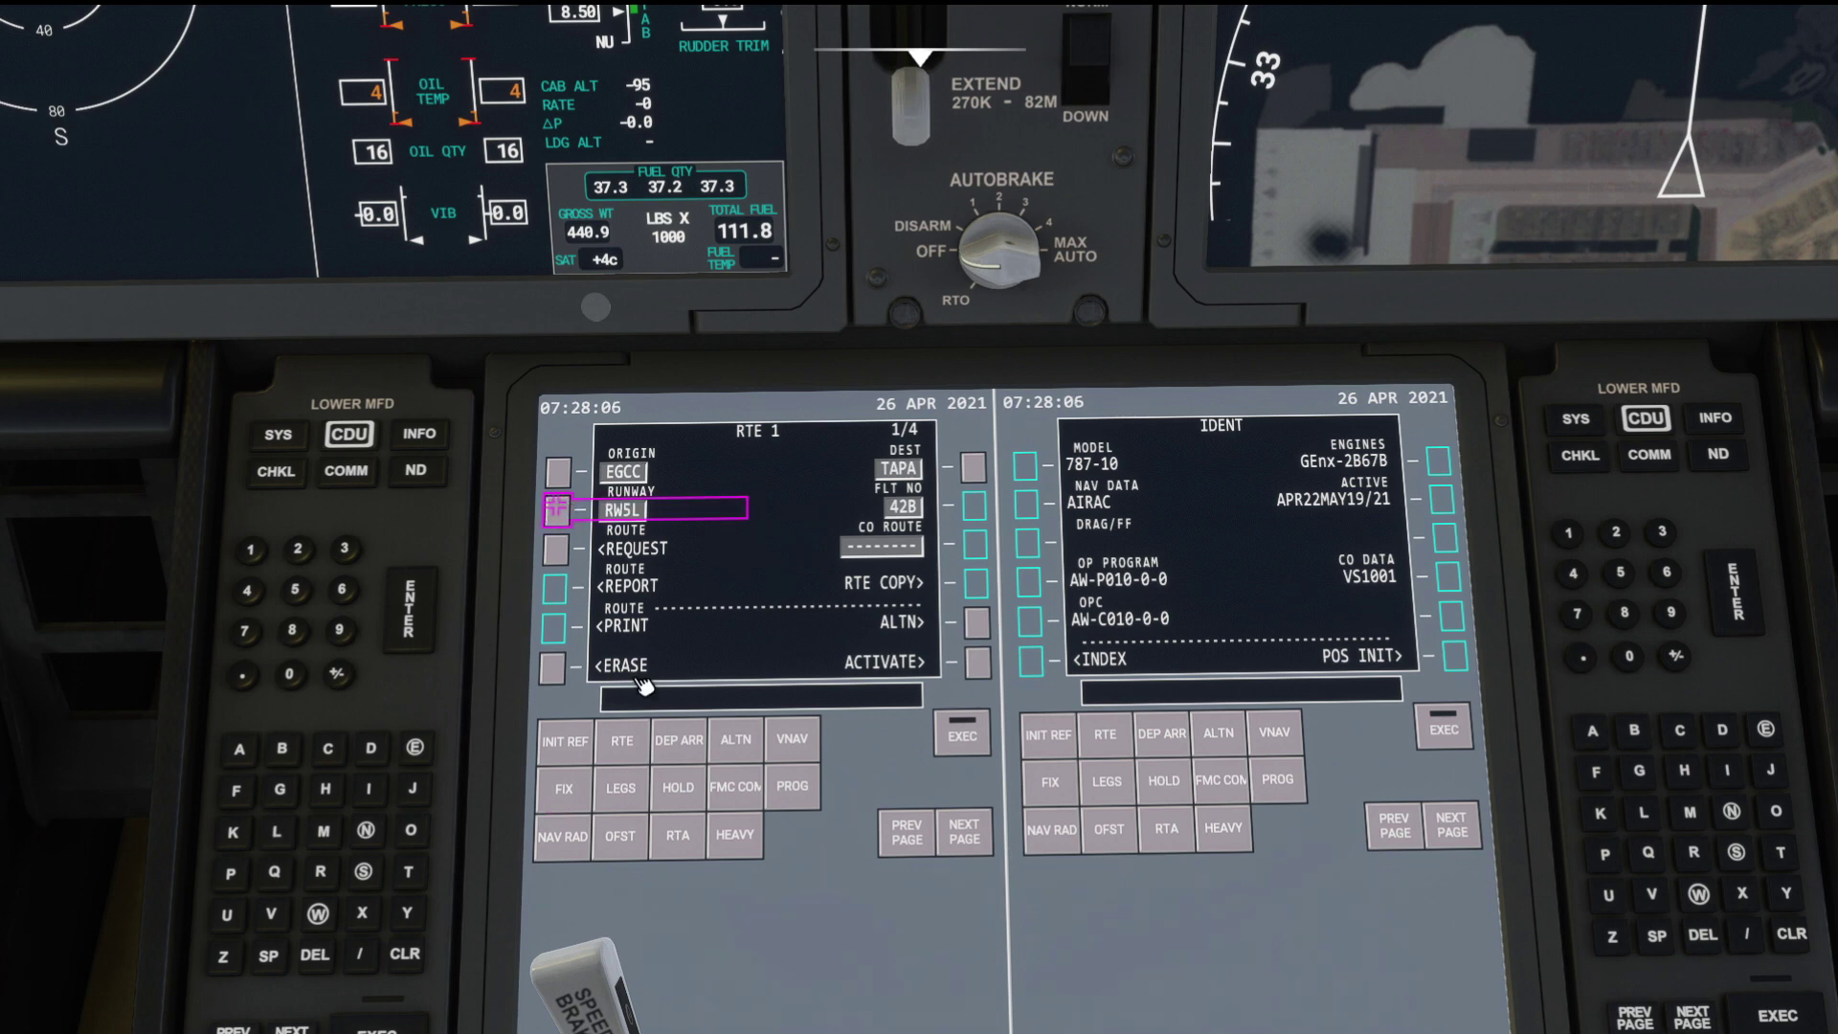
- Review the route legs through to TAPA, then activate and execute the route
left_click(622, 789)
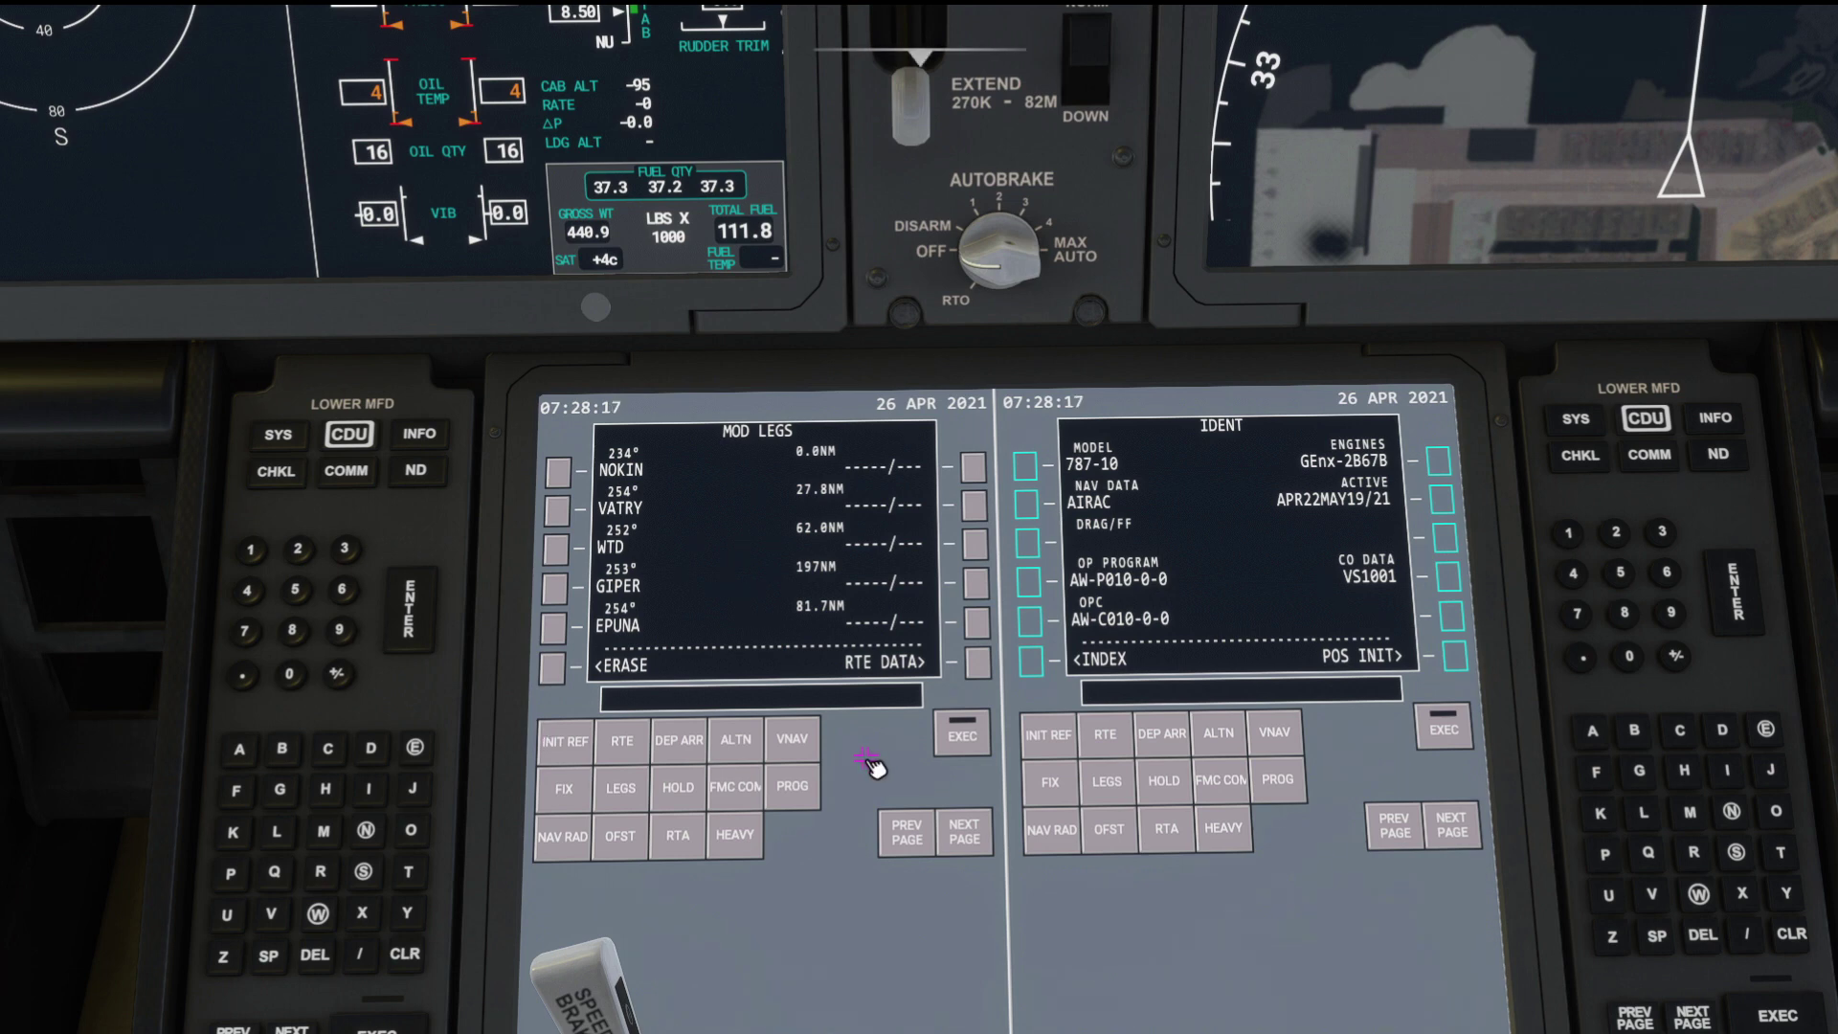
left_click(965, 833)
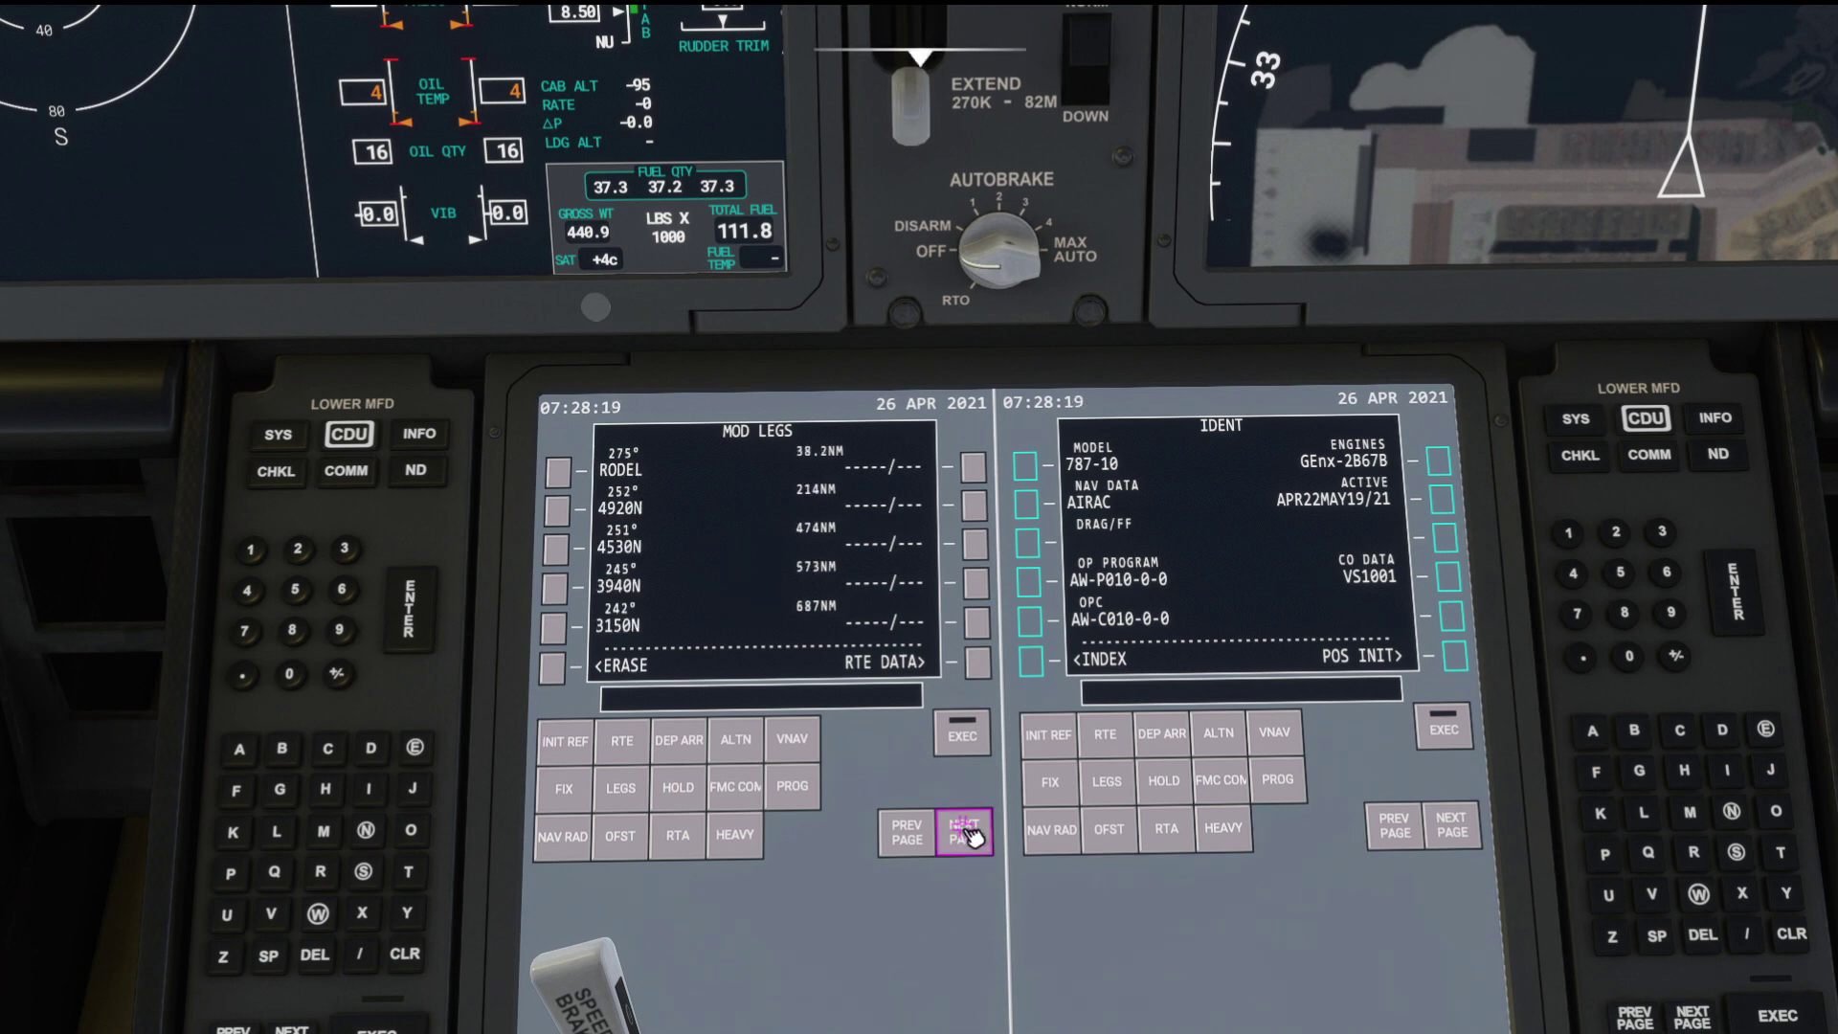
left_click(976, 840)
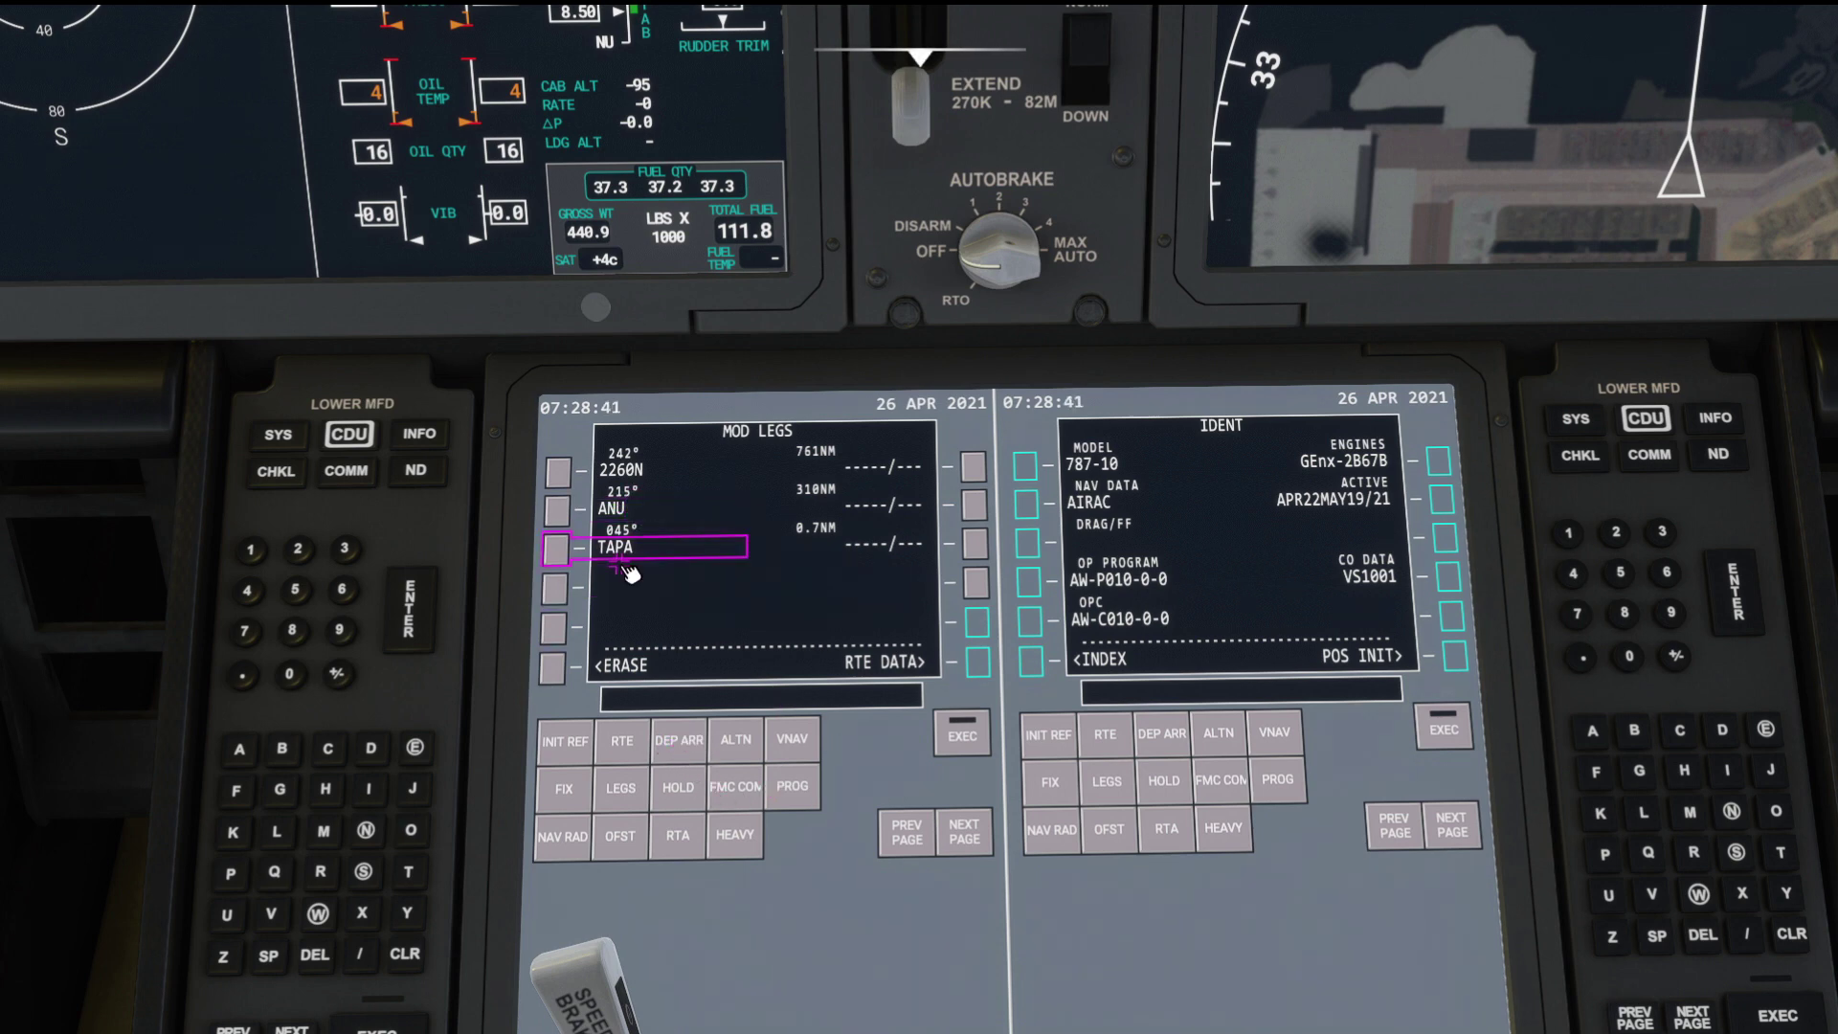
left_click(624, 745)
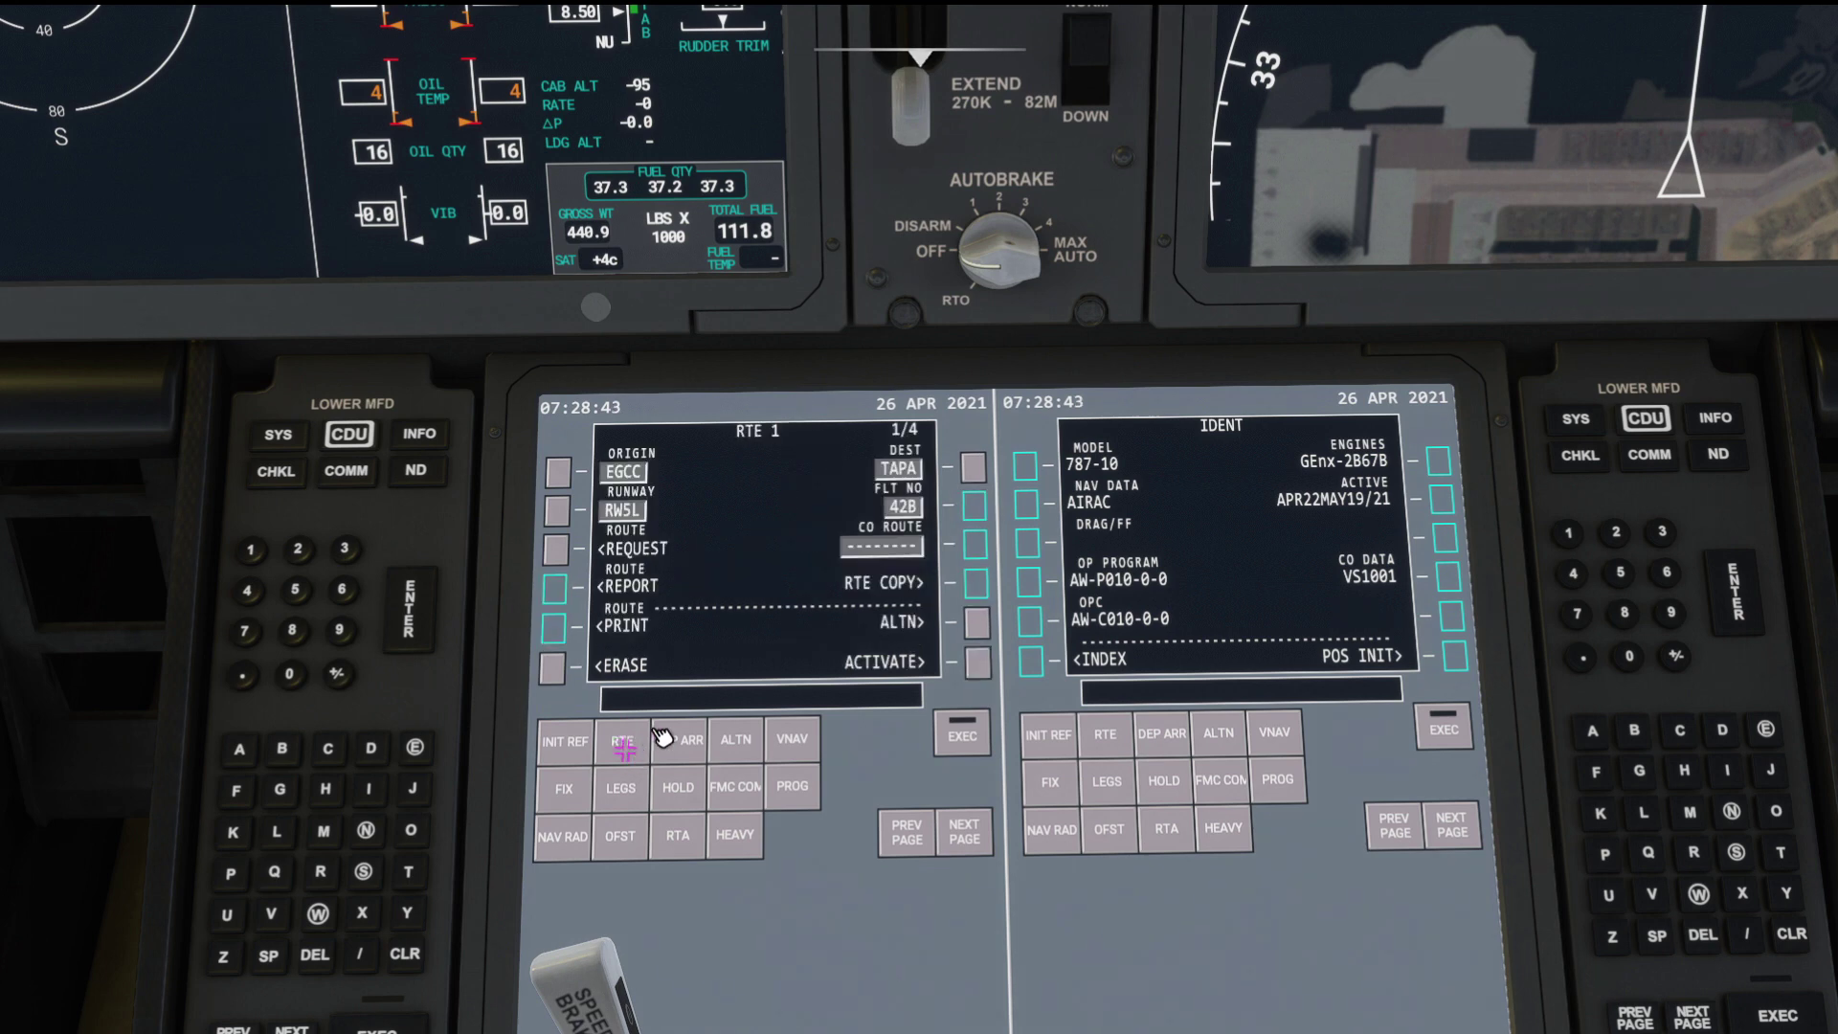
left_click(978, 662)
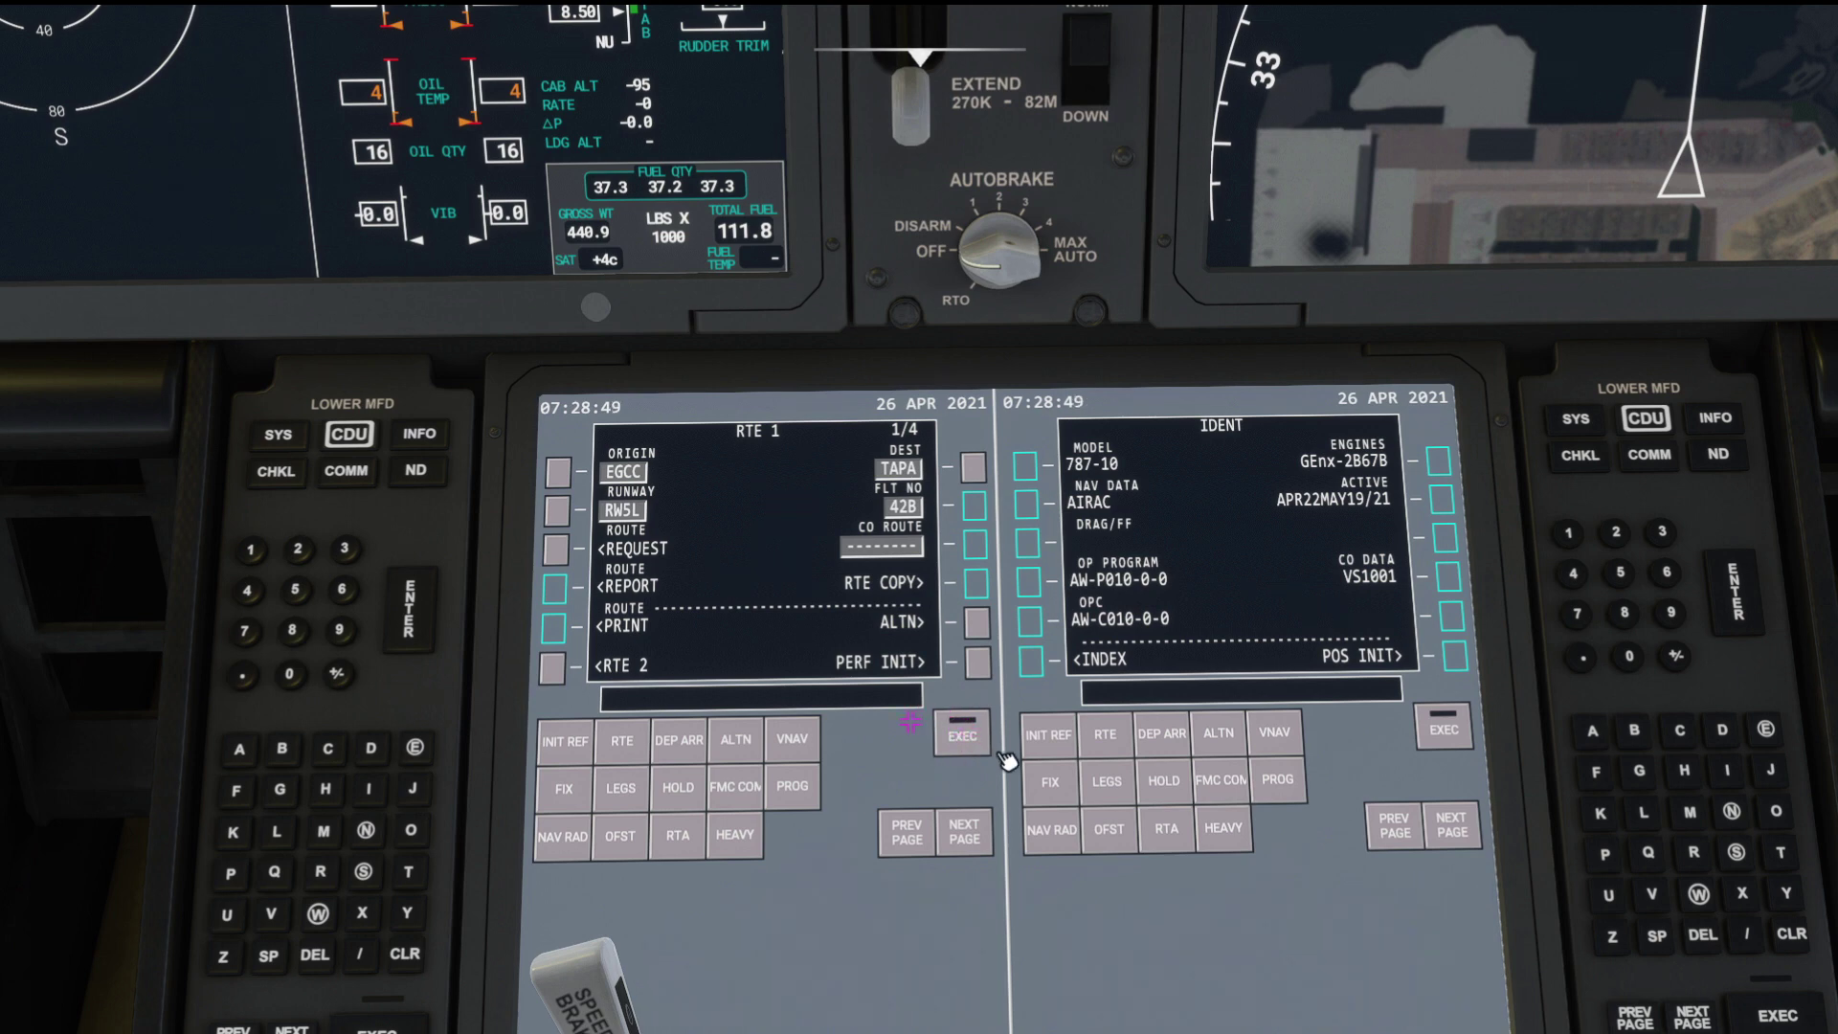
left_click(976, 738)
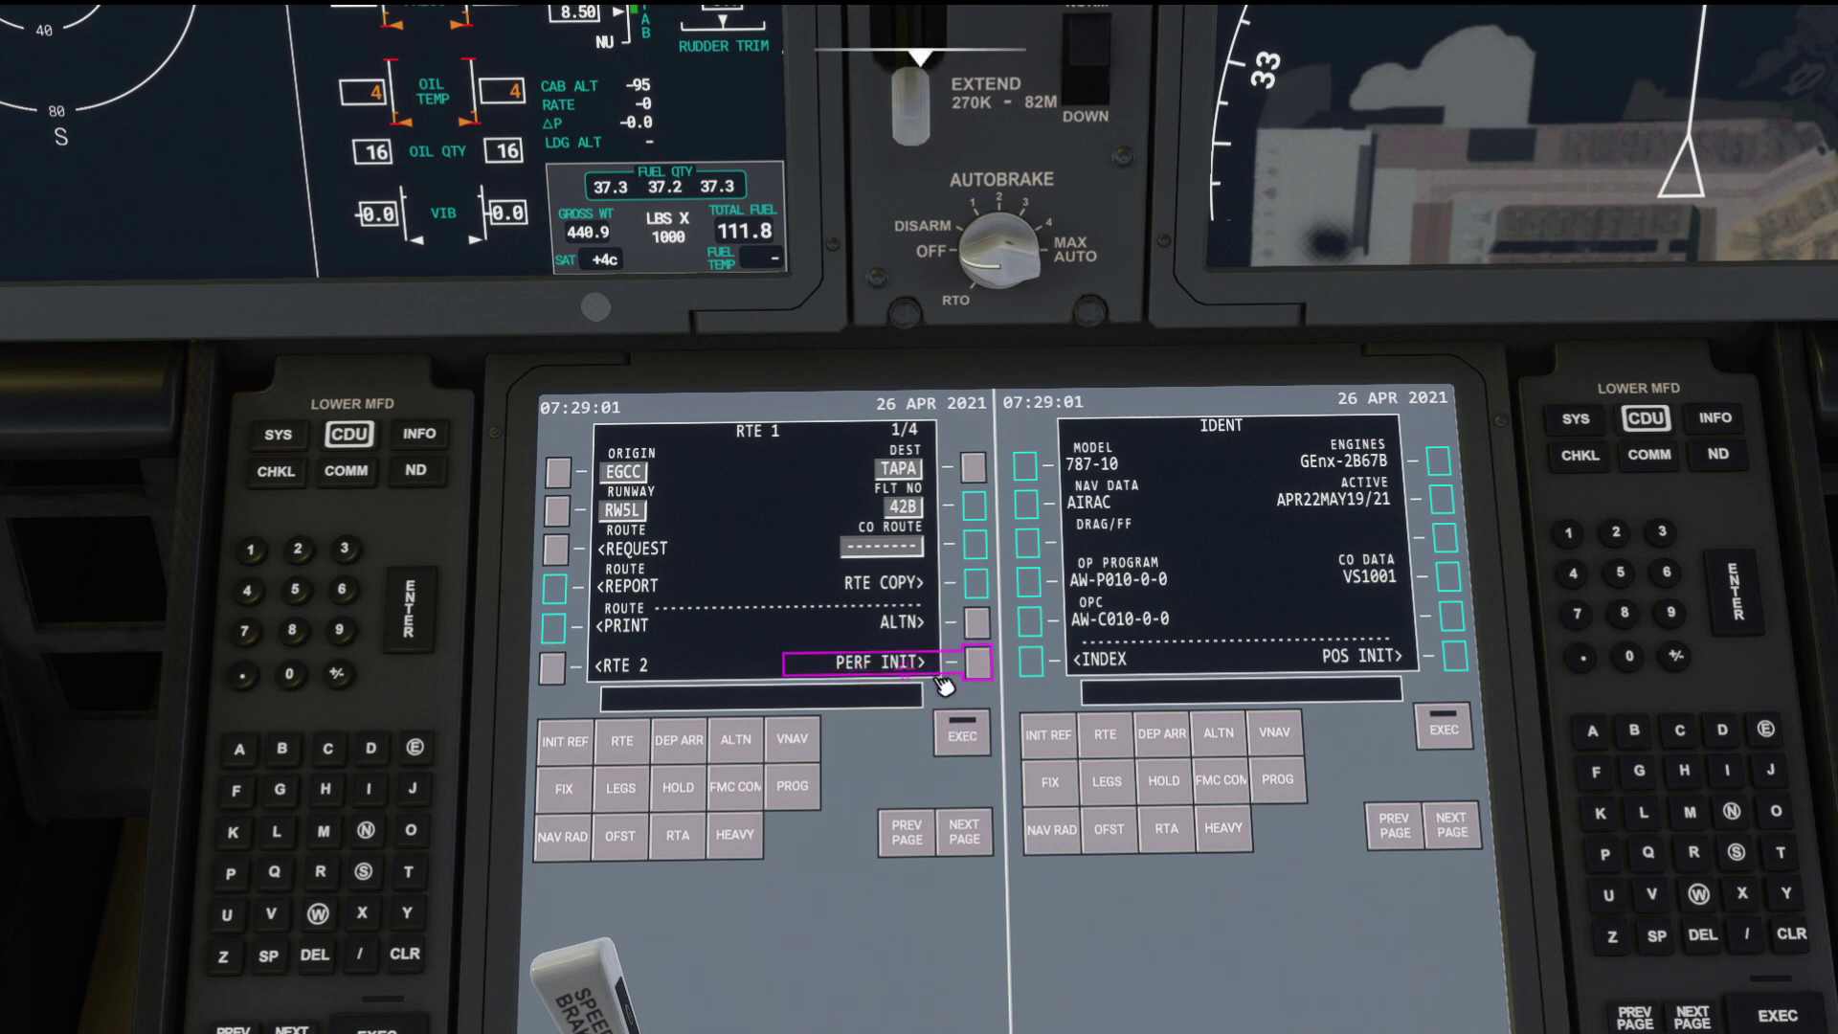
left_click(691, 742)
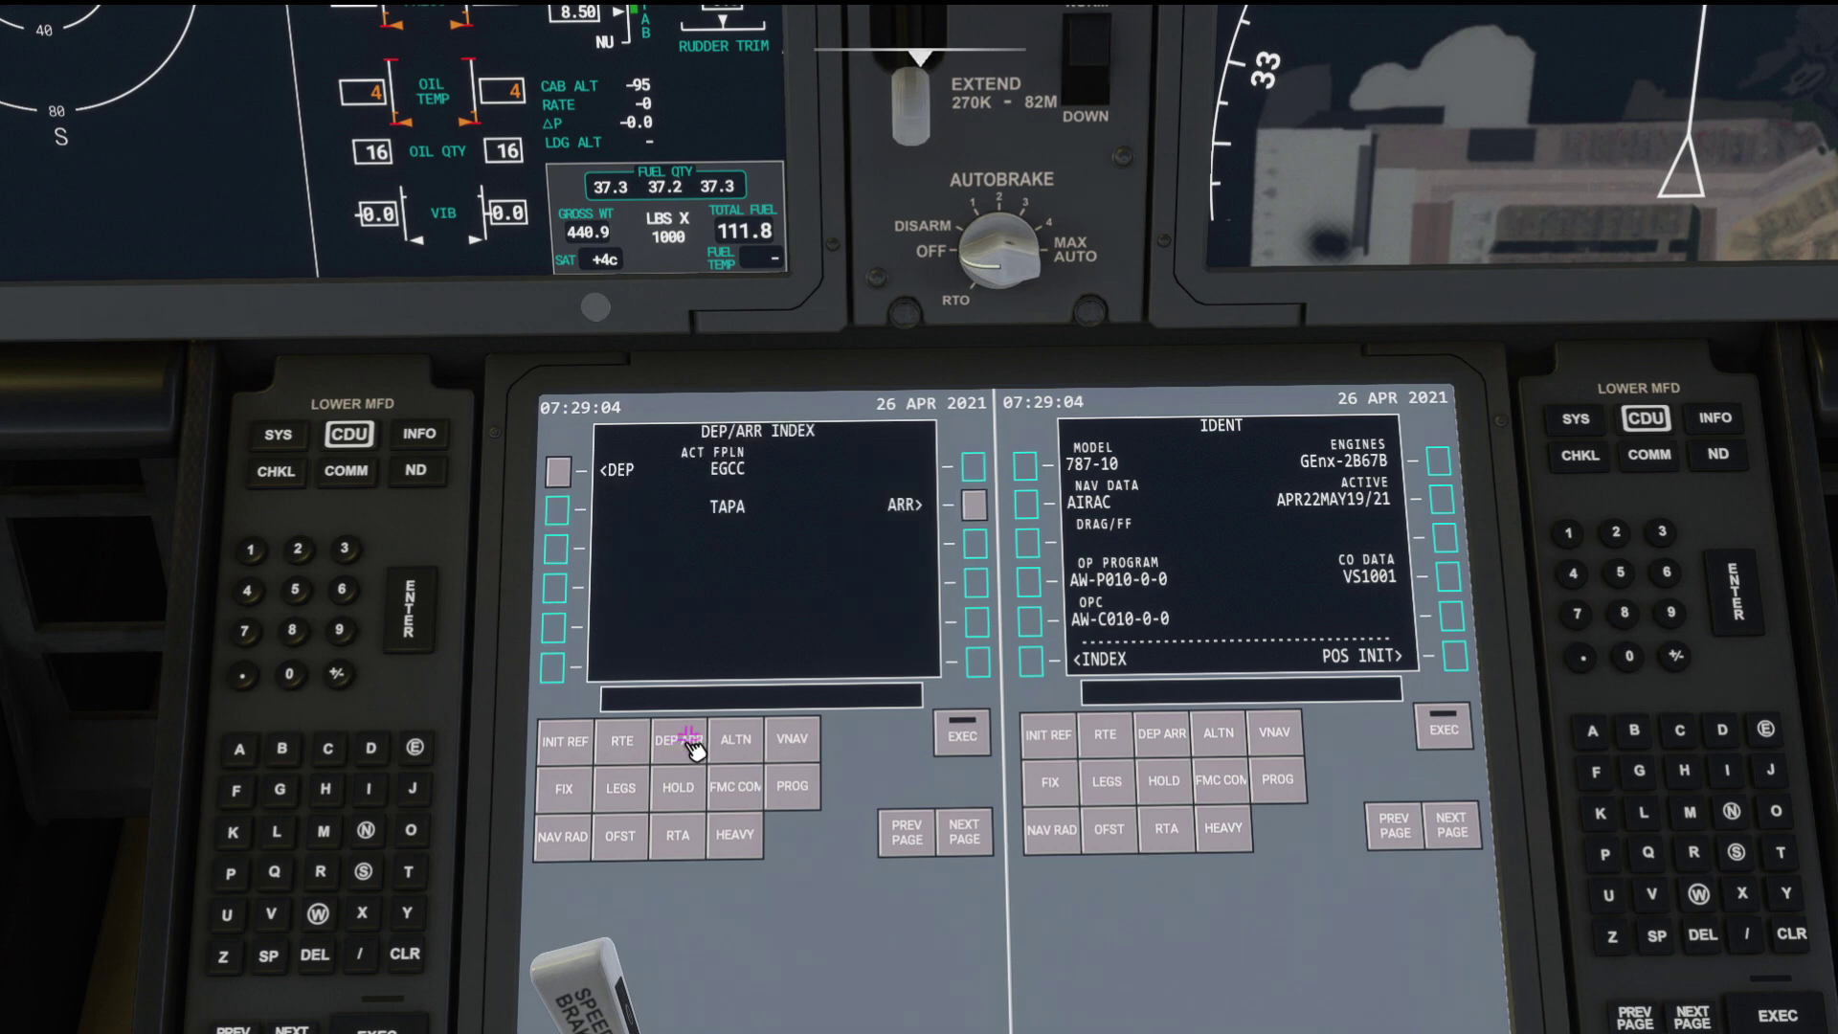
- Select and execute the ASMI1S SID from EGCC runway 05L, then verify it in DEP ARR
left_click(558, 471)
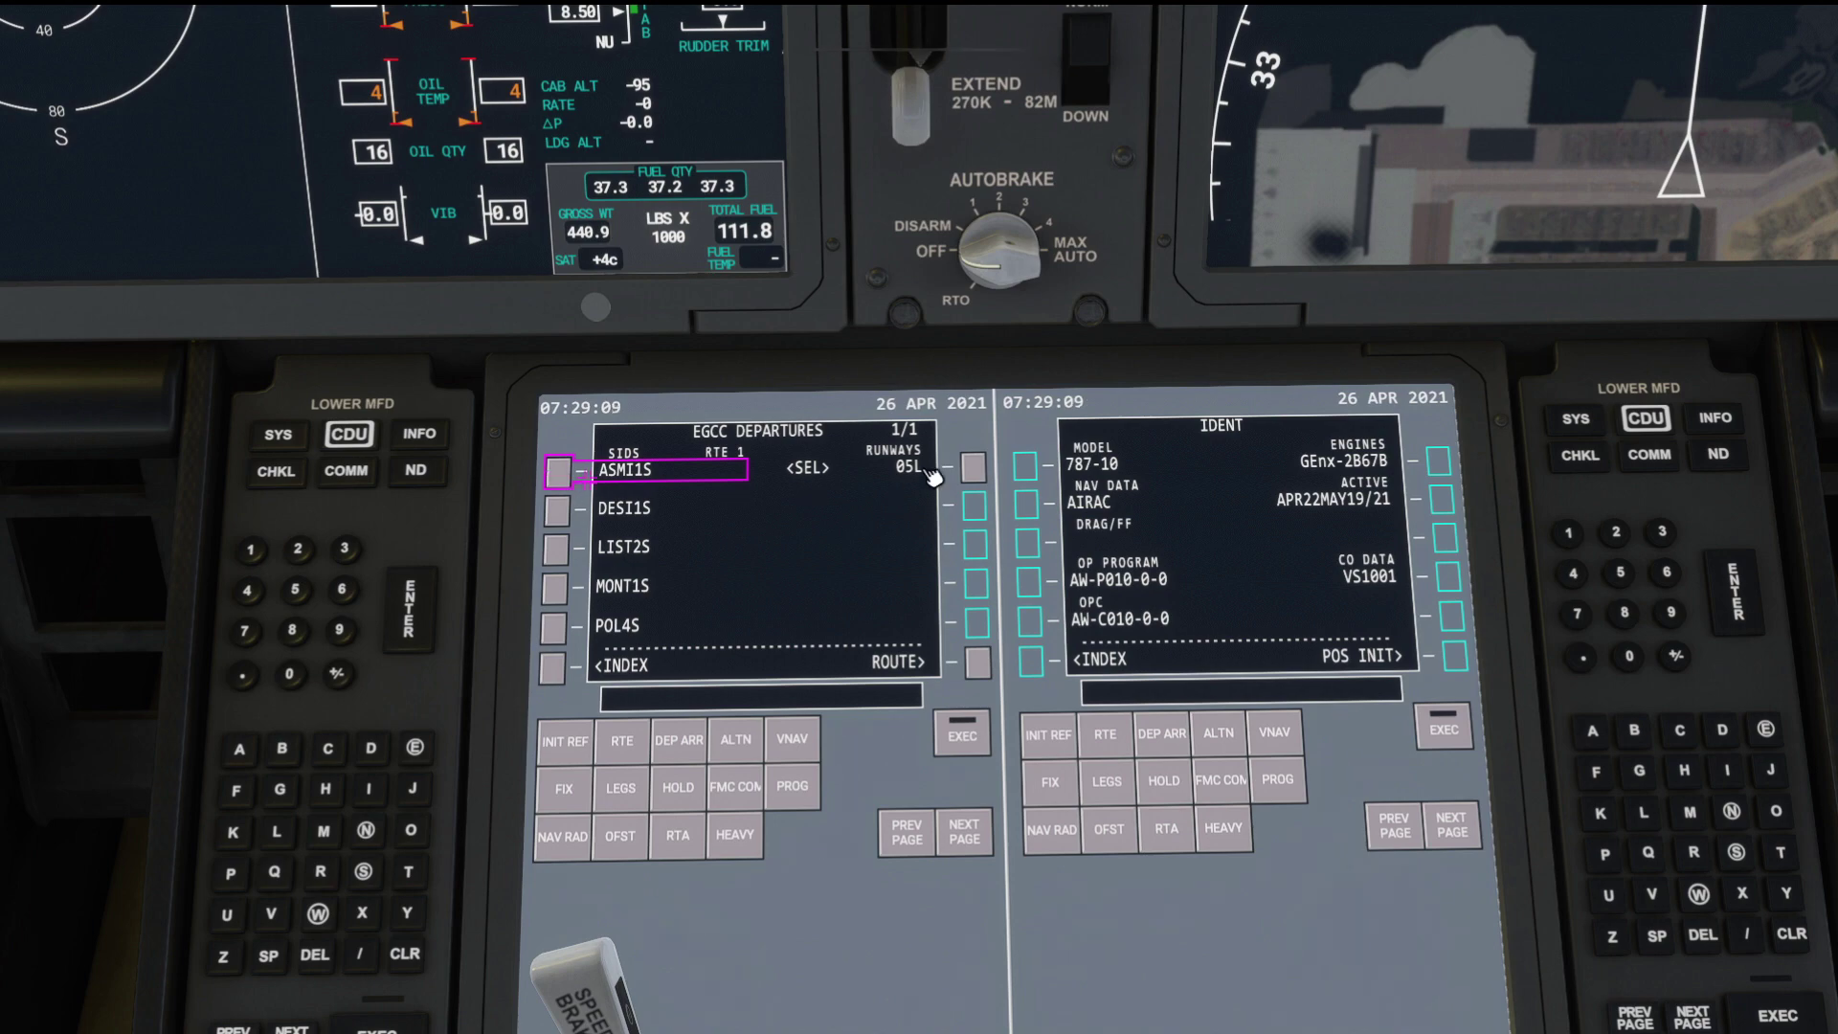
left_click(559, 474)
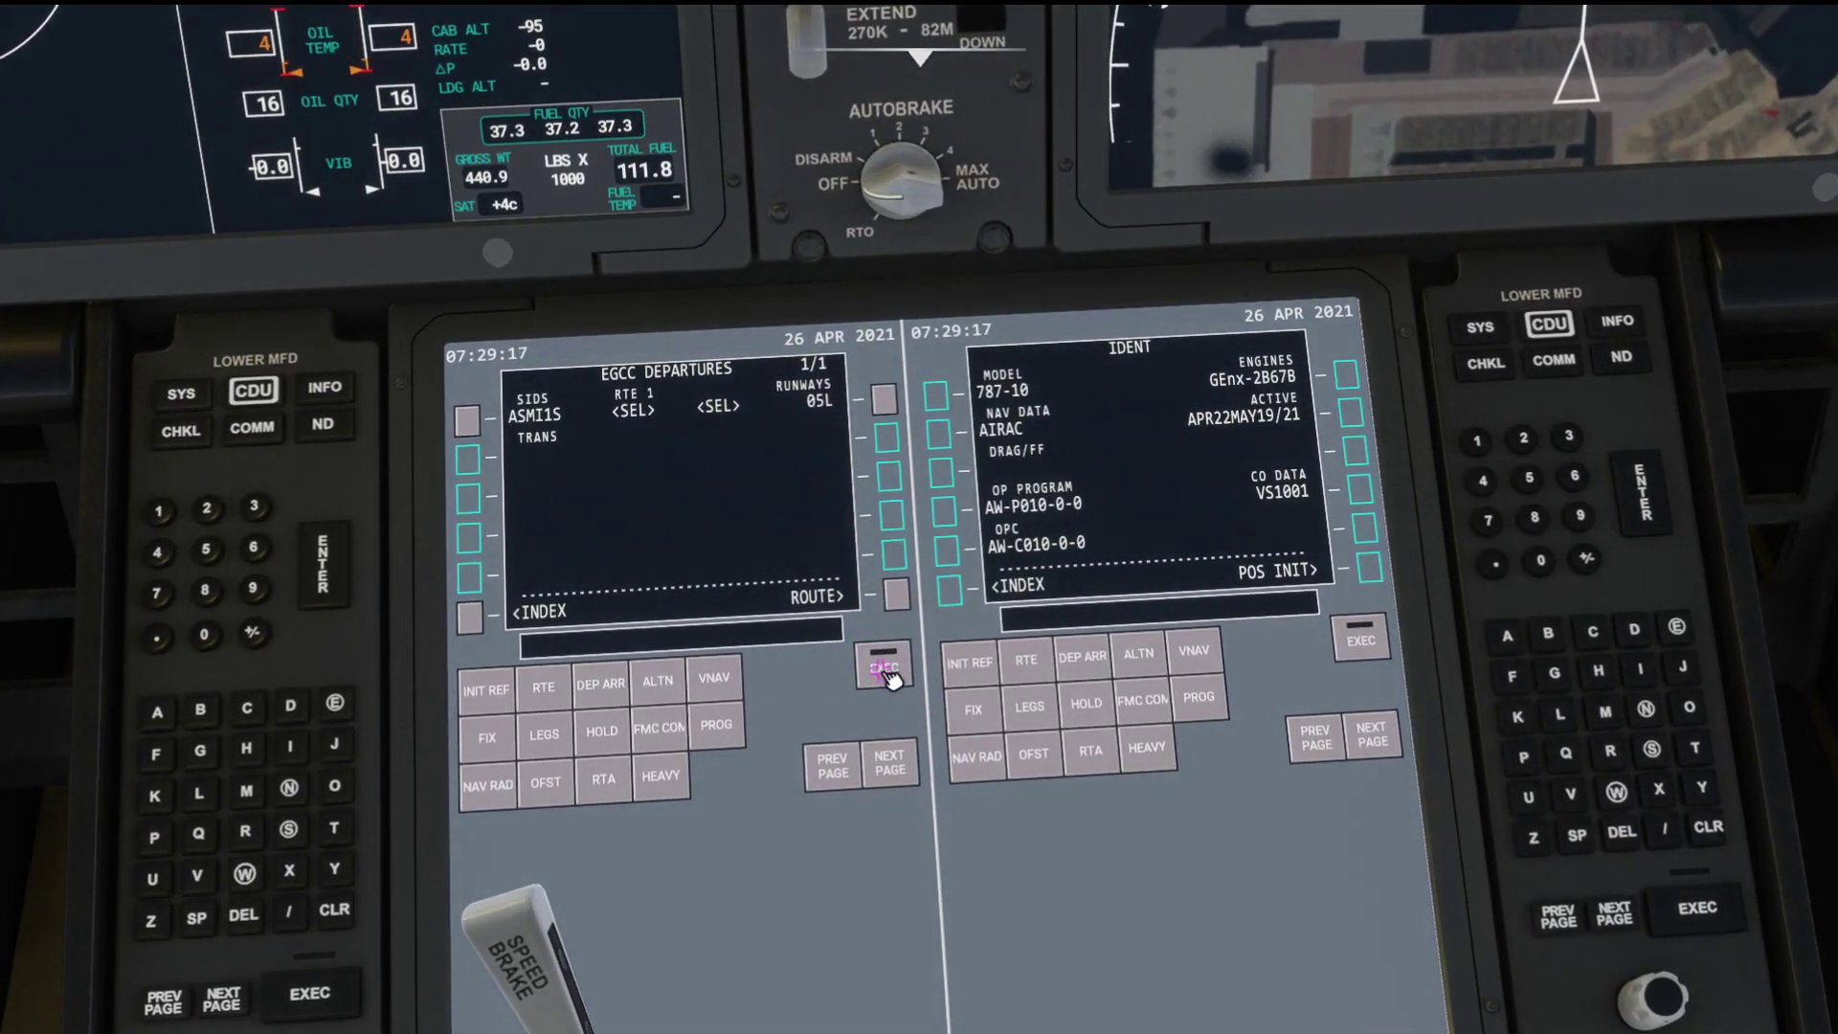
left_click(886, 672)
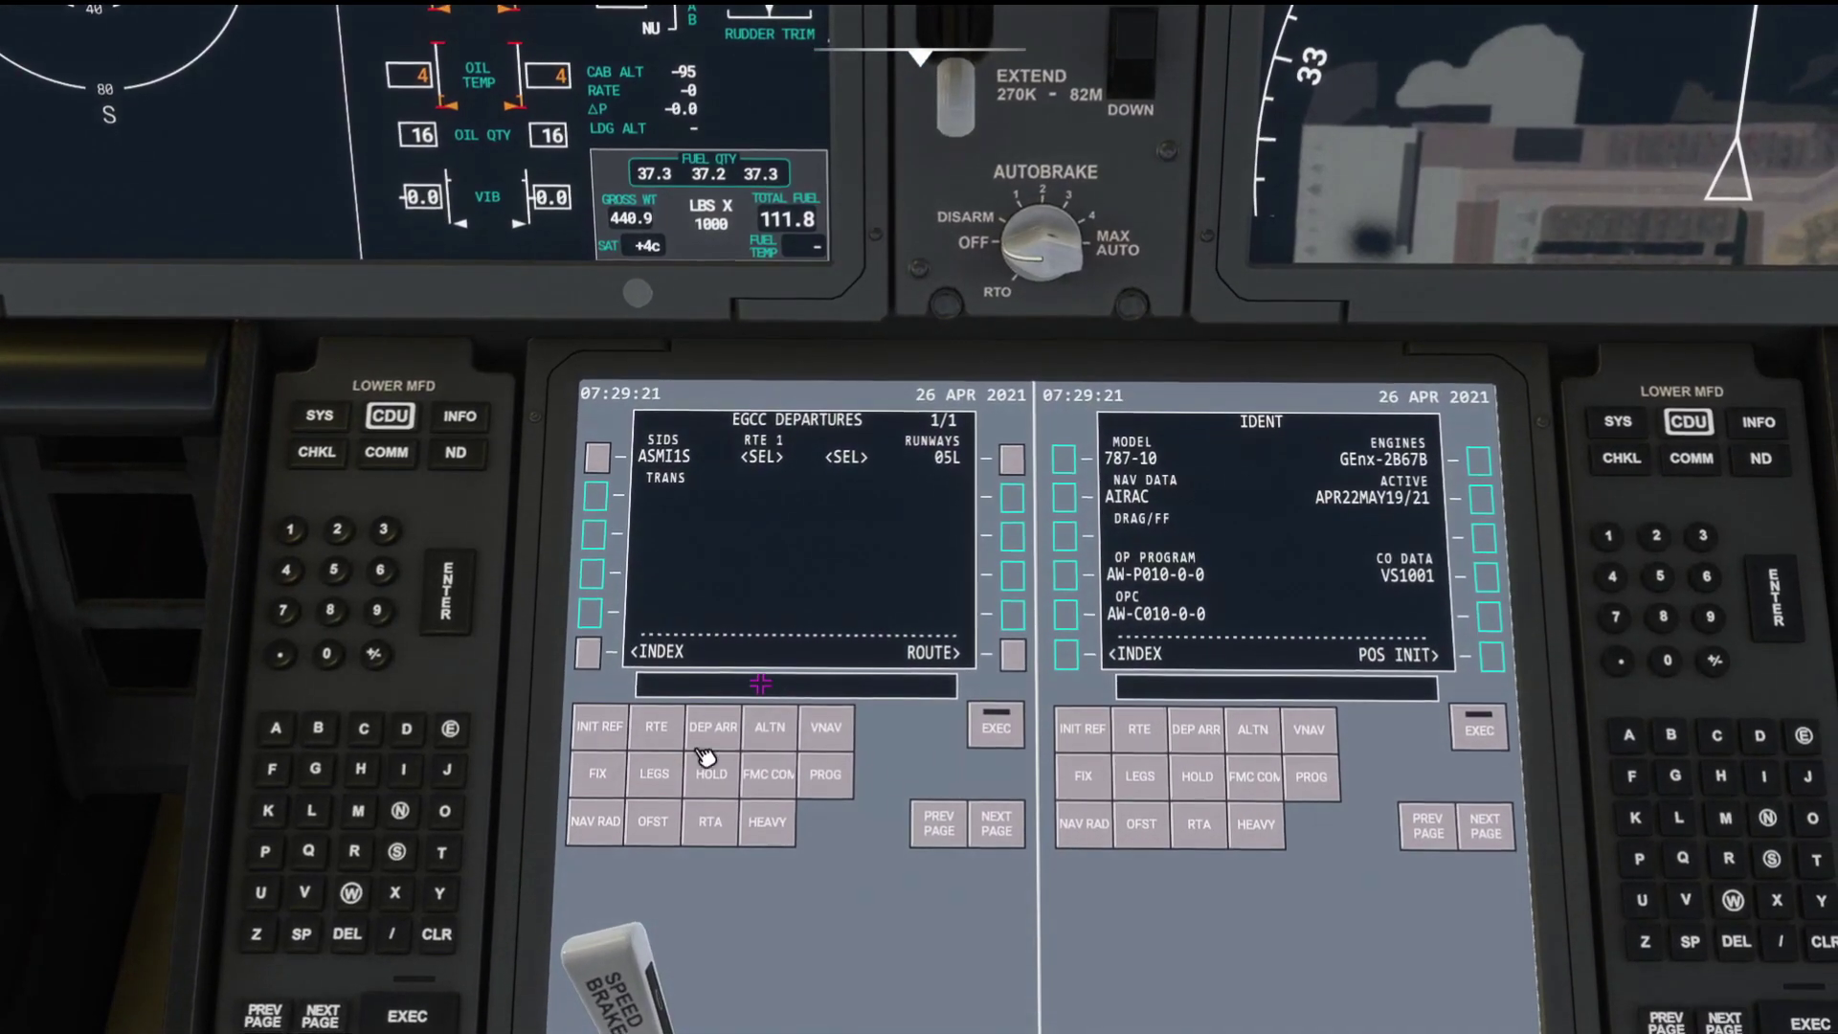
left_click(658, 731)
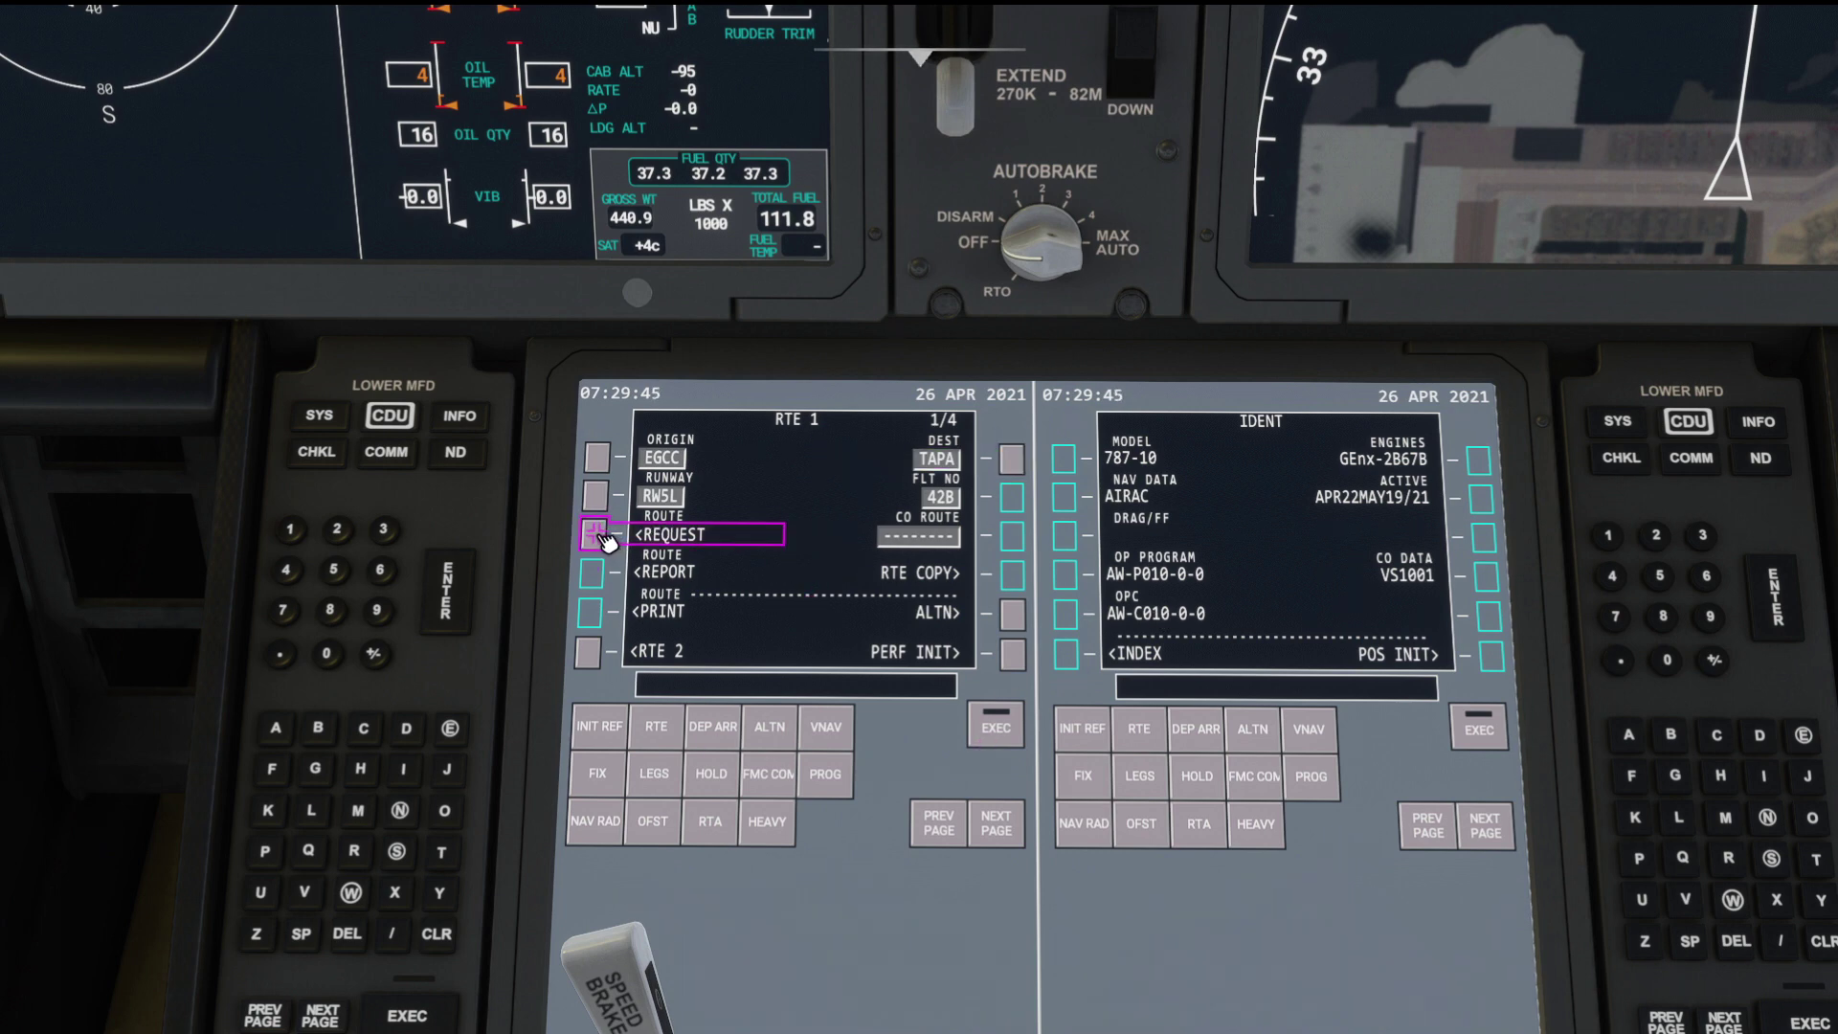
left_click(712, 735)
left_click(598, 458)
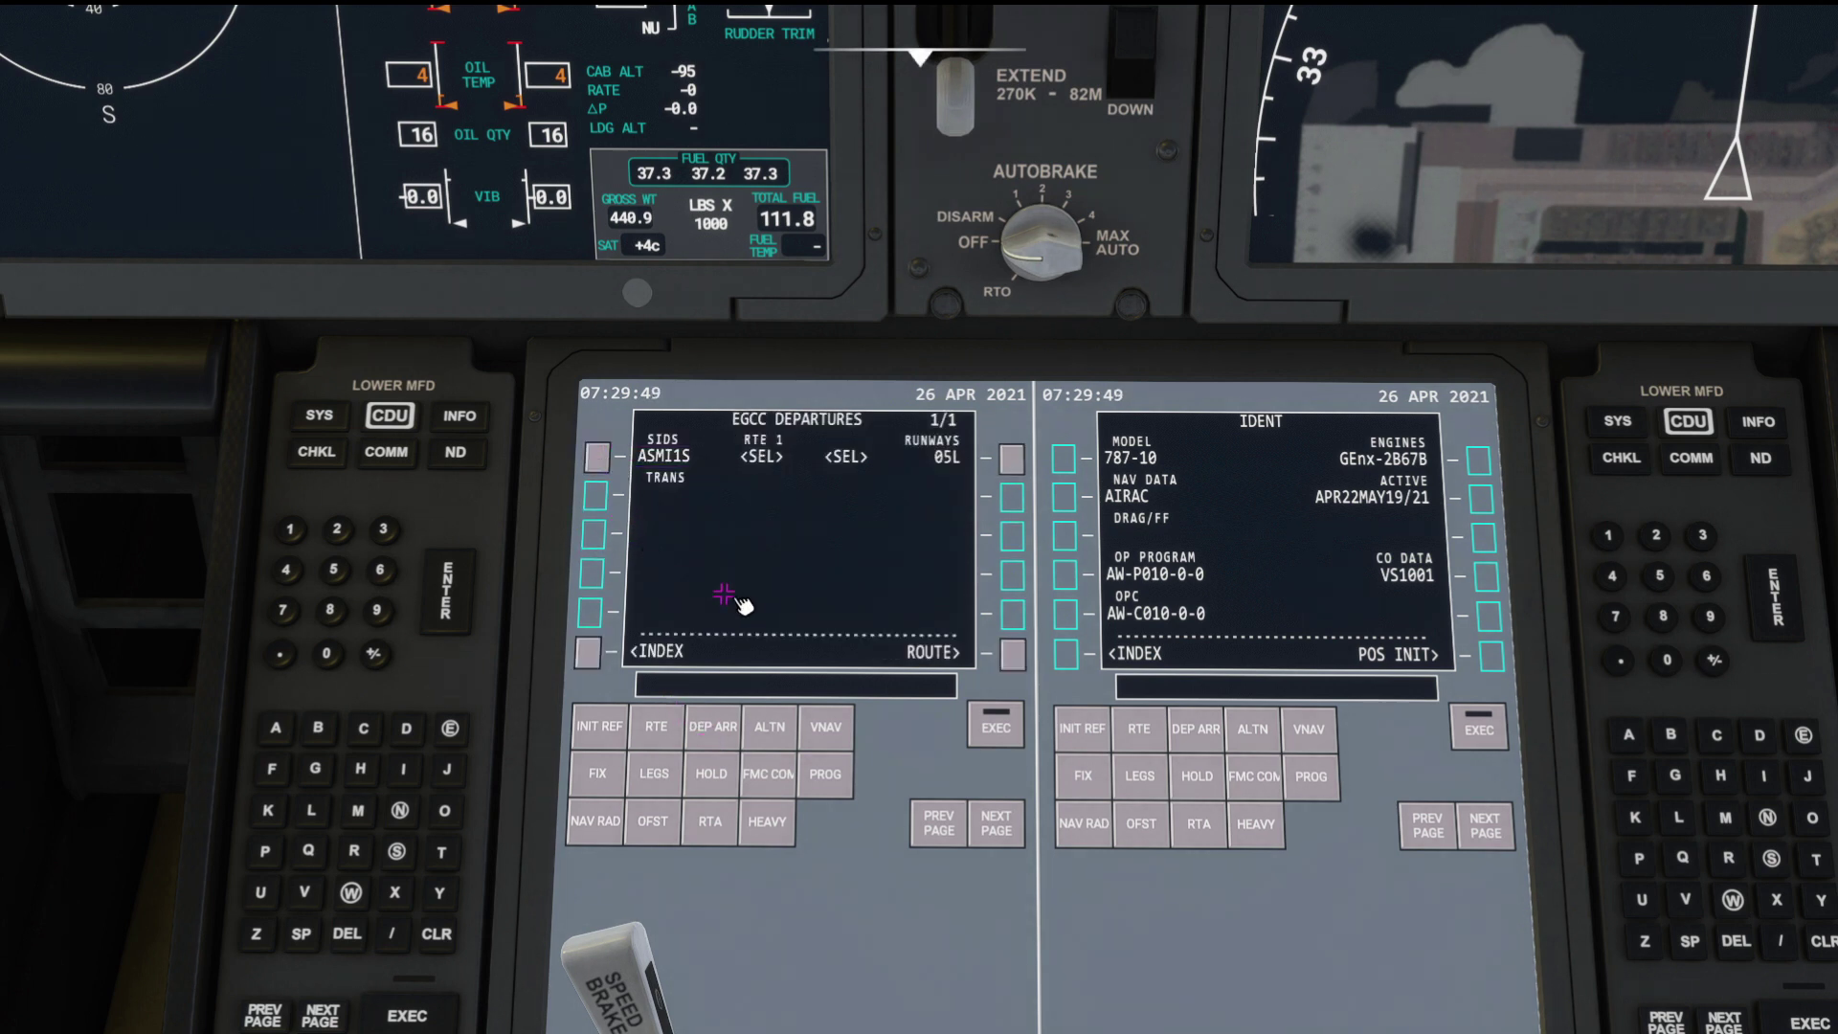